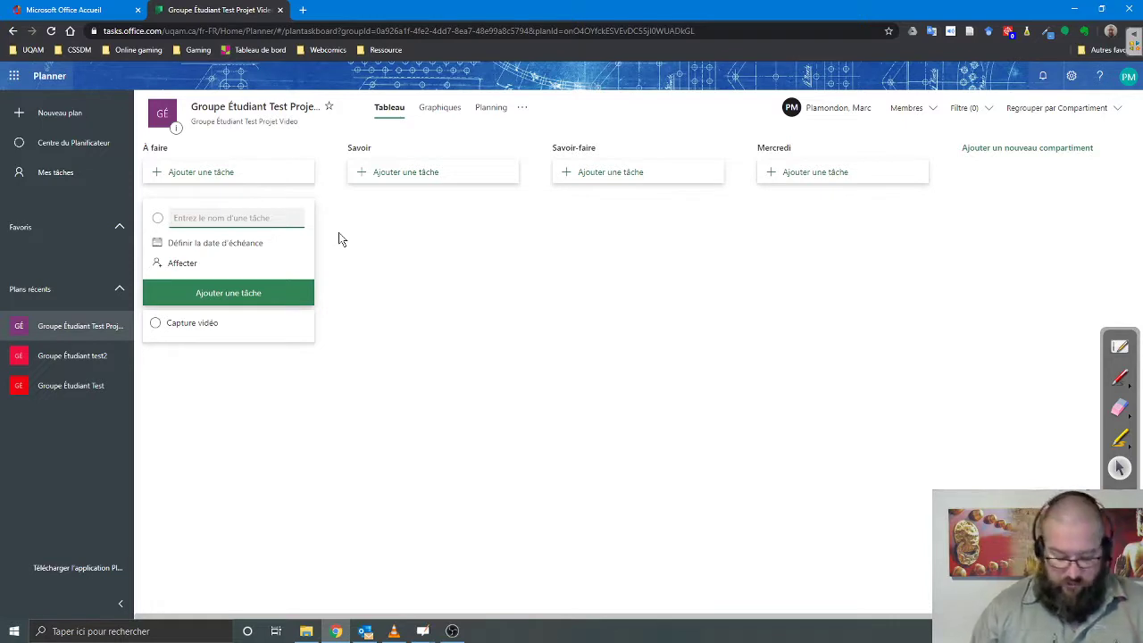
# Add two tasks named "montage" and "mettre en ligne" to the À faire compartment.
pyautogui.write('montage')
pyautogui.press('Return')
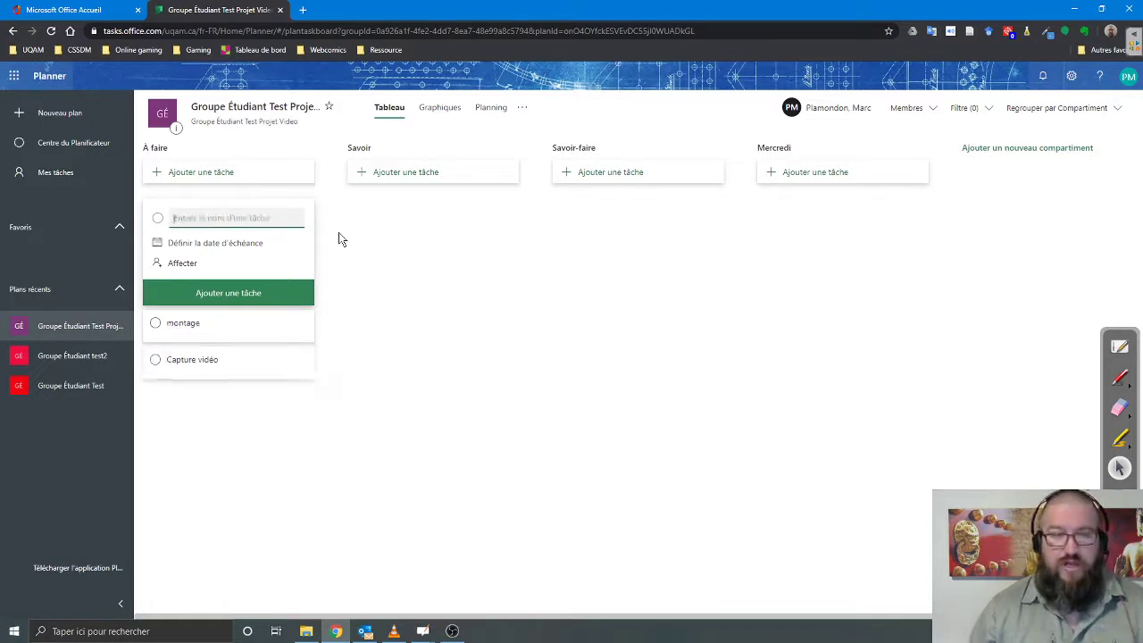
pyautogui.write('mettre en')
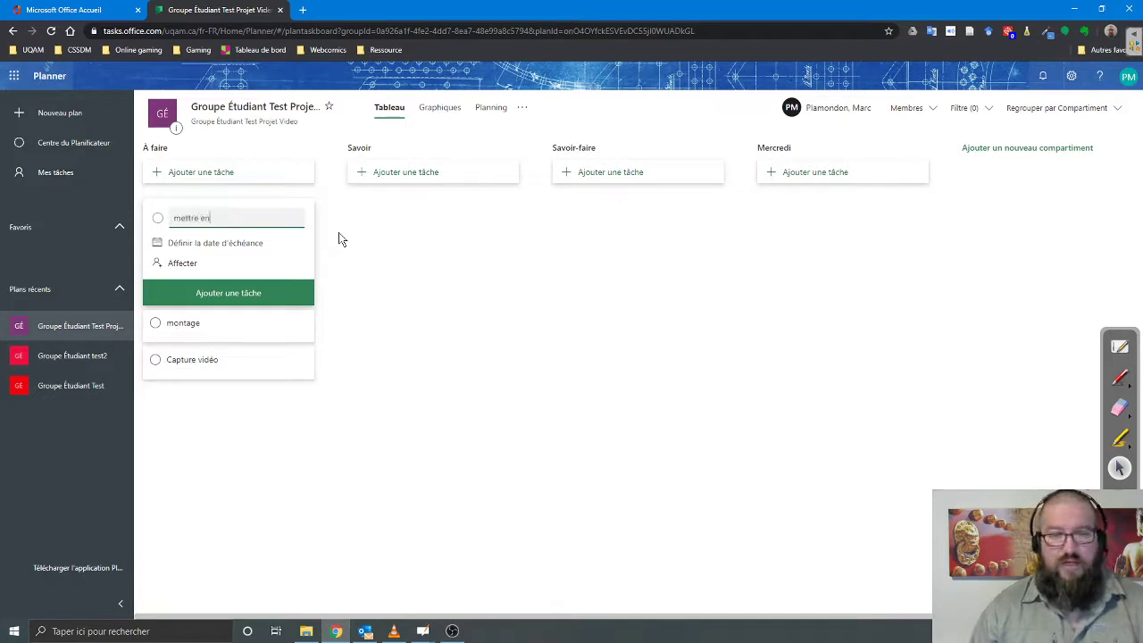
pyautogui.write(' ligne')
pyautogui.press('Return')
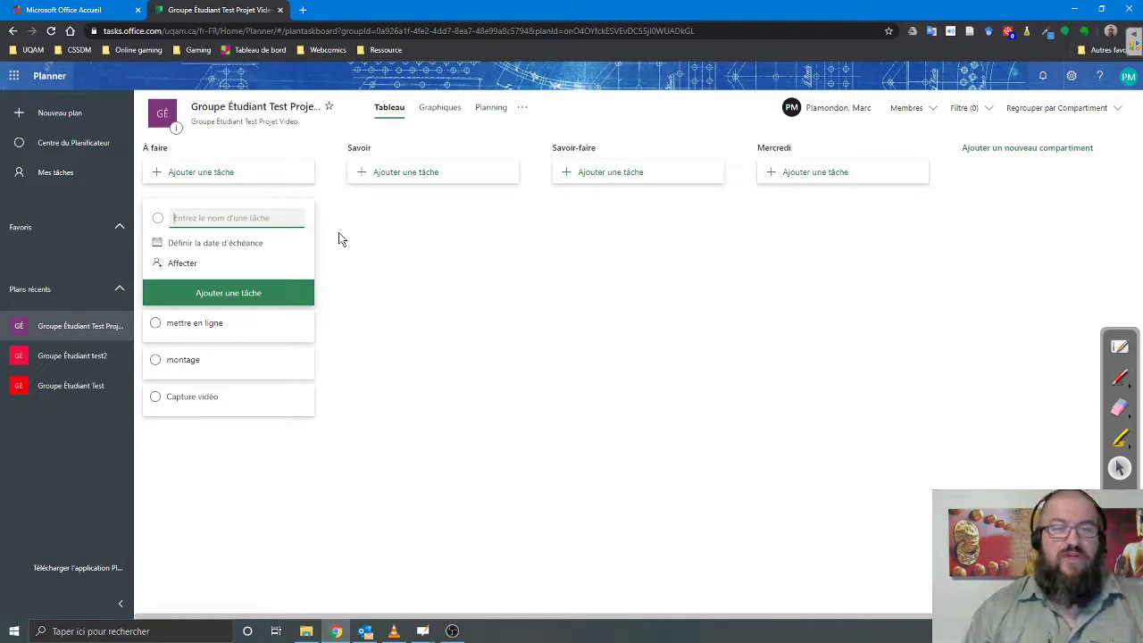
pyautogui.click(338, 234)
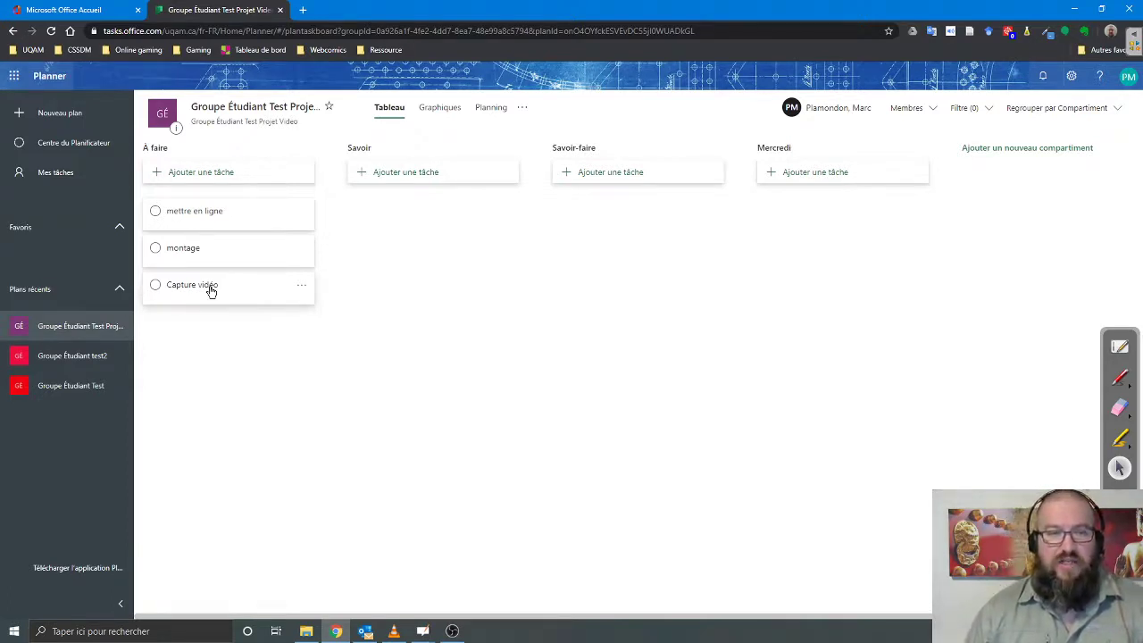
# Reorder the À faire tasks so they run Capture vidéo, montage, mettre en ligne.
pyautogui.moveTo(210, 291); pyautogui.dragTo(214, 218)
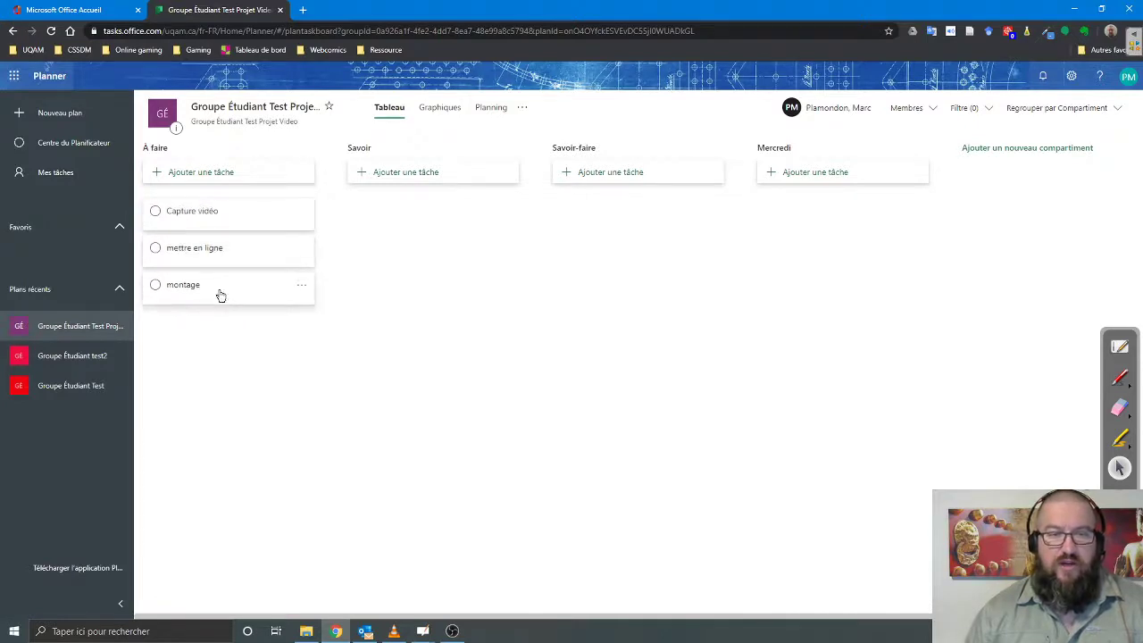
pyautogui.moveTo(217, 294); pyautogui.dragTo(223, 257)
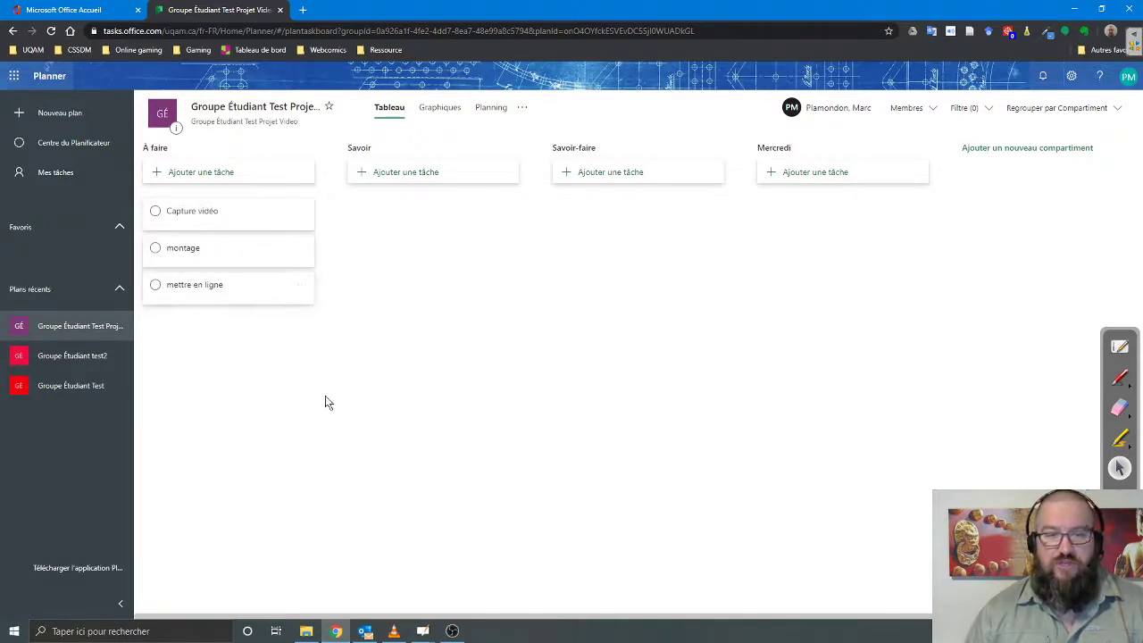
# Open the Capture vidéo task and assign it to the listed plan member.
pyautogui.click(209, 220)
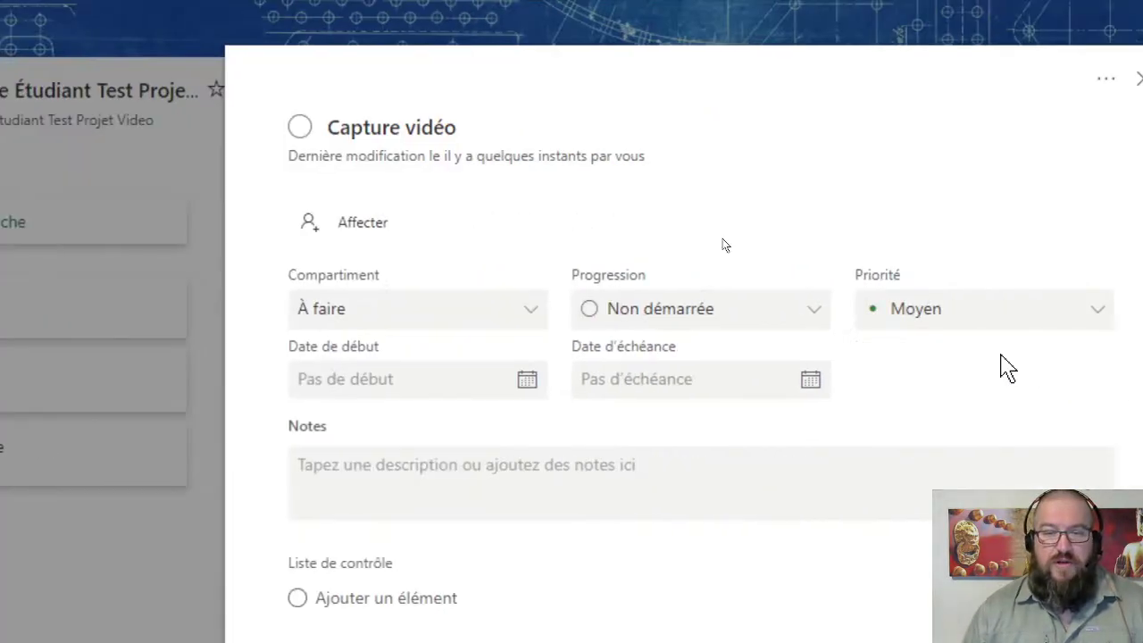
pyautogui.click(382, 232)
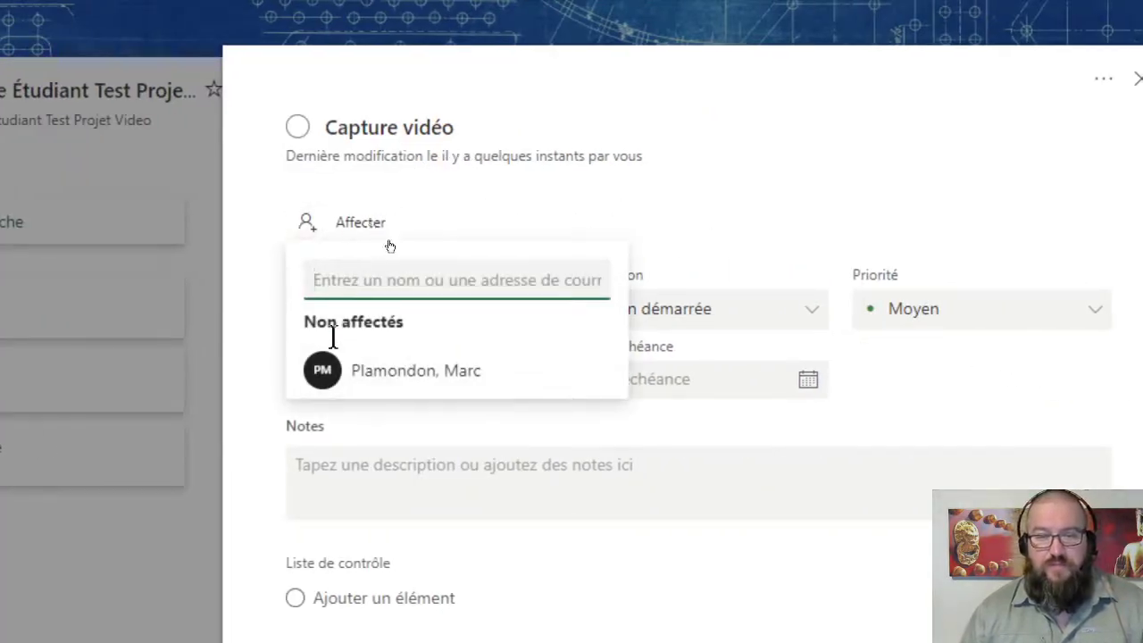
pyautogui.click(468, 382)
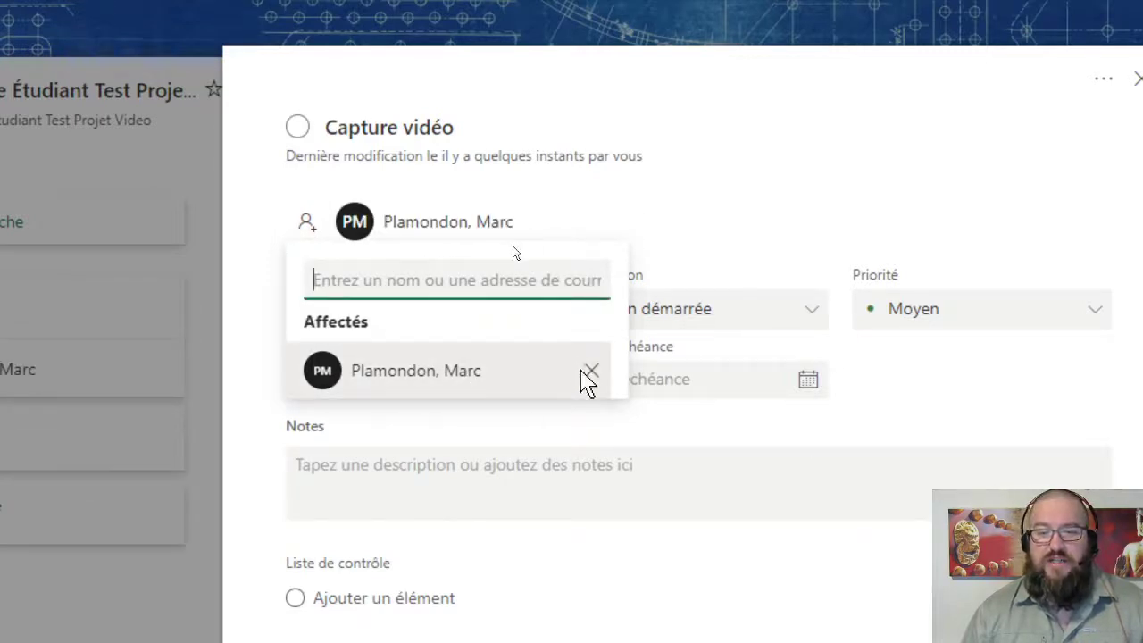
pyautogui.click(590, 372)
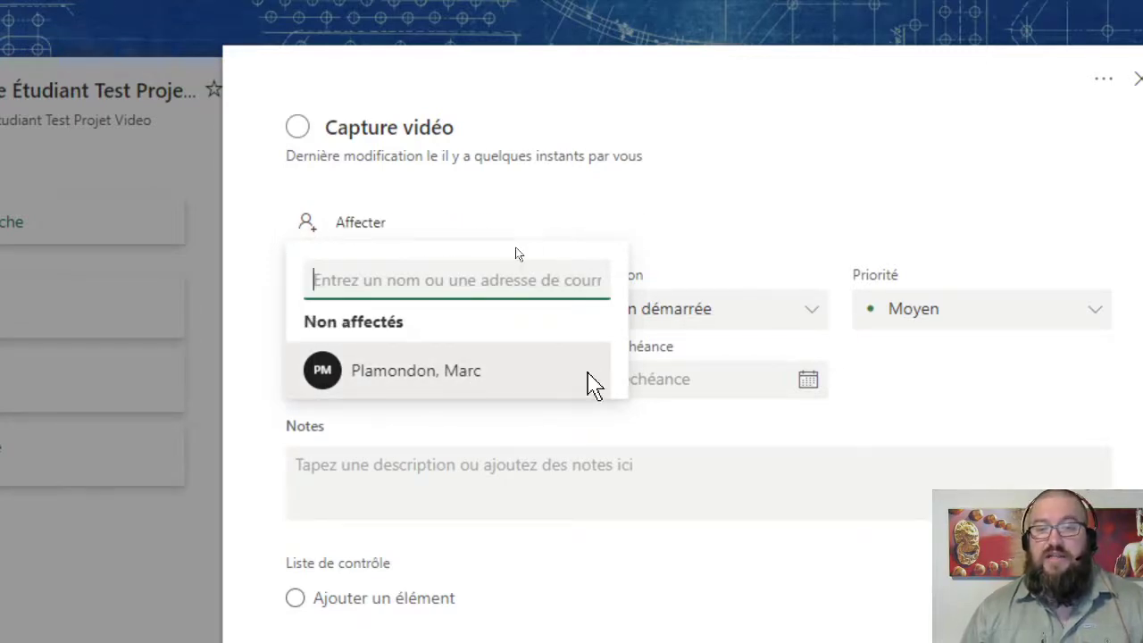
pyautogui.click(429, 371)
pyautogui.click(780, 181)
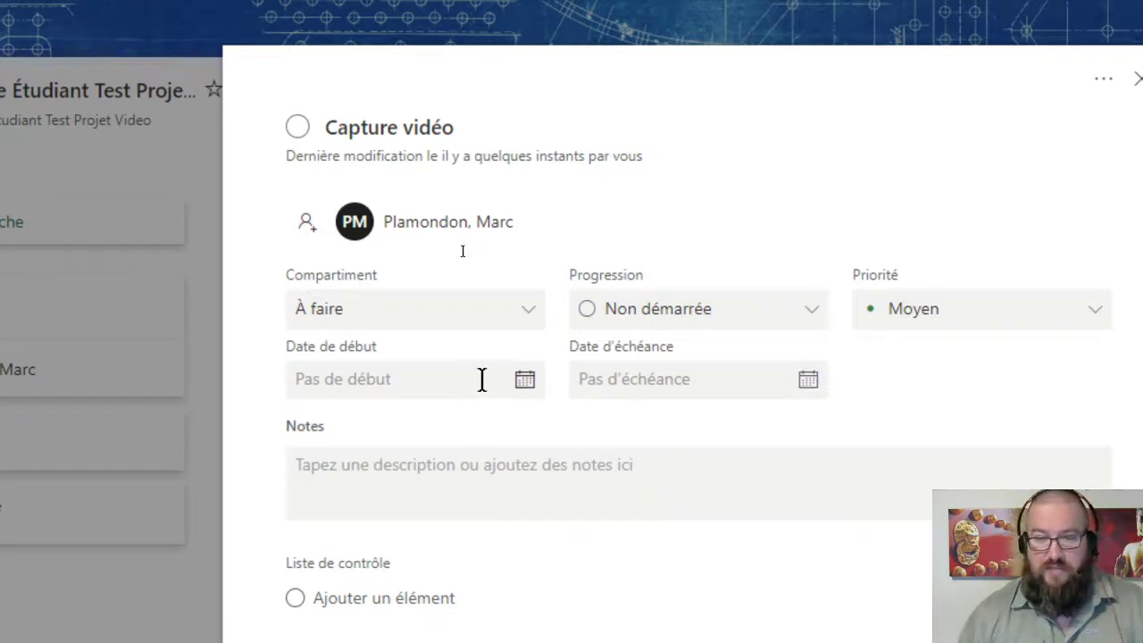
# Set the due date of the Capture vidéo task to 10/05/2020.
pyautogui.click(813, 382)
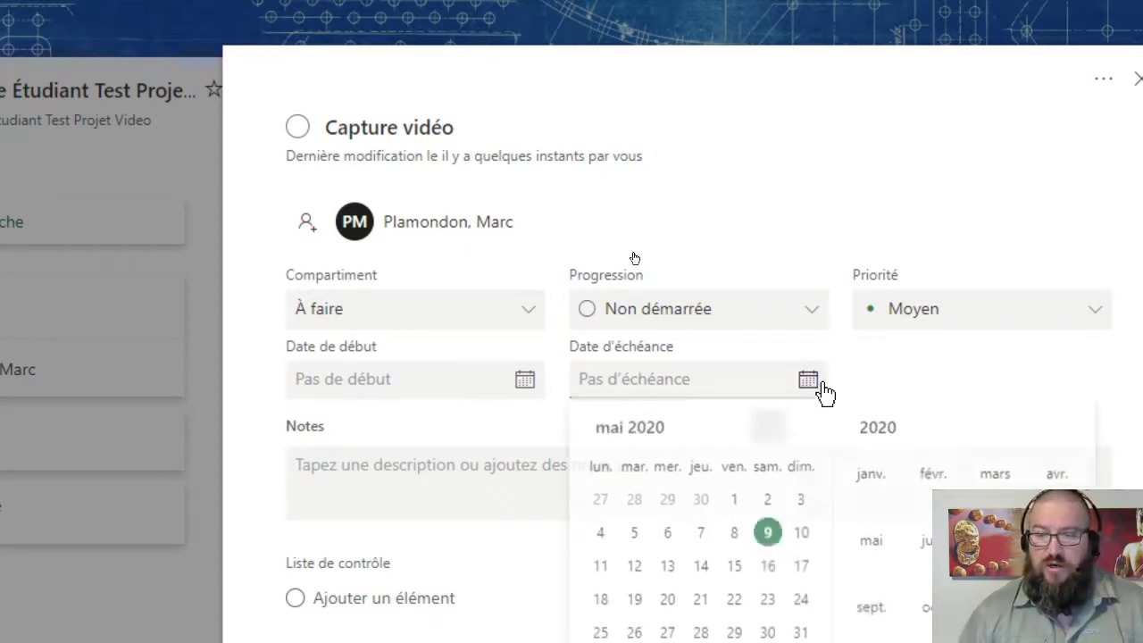
pyautogui.scroll(-1, 820, 419)
pyautogui.click(803, 488)
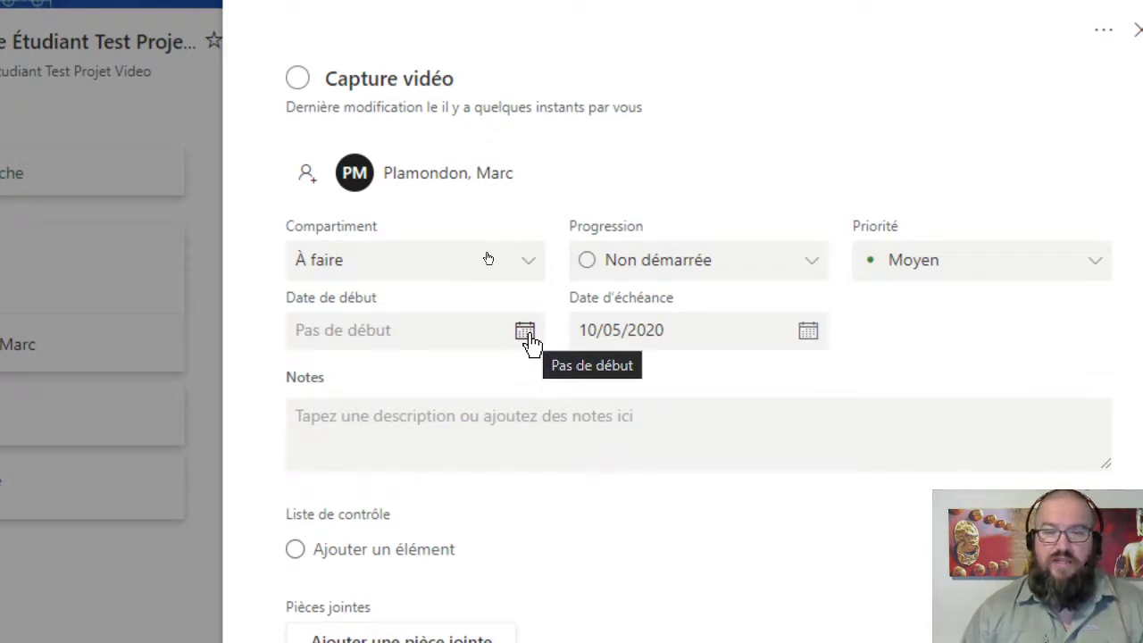
pyautogui.click(334, 268)
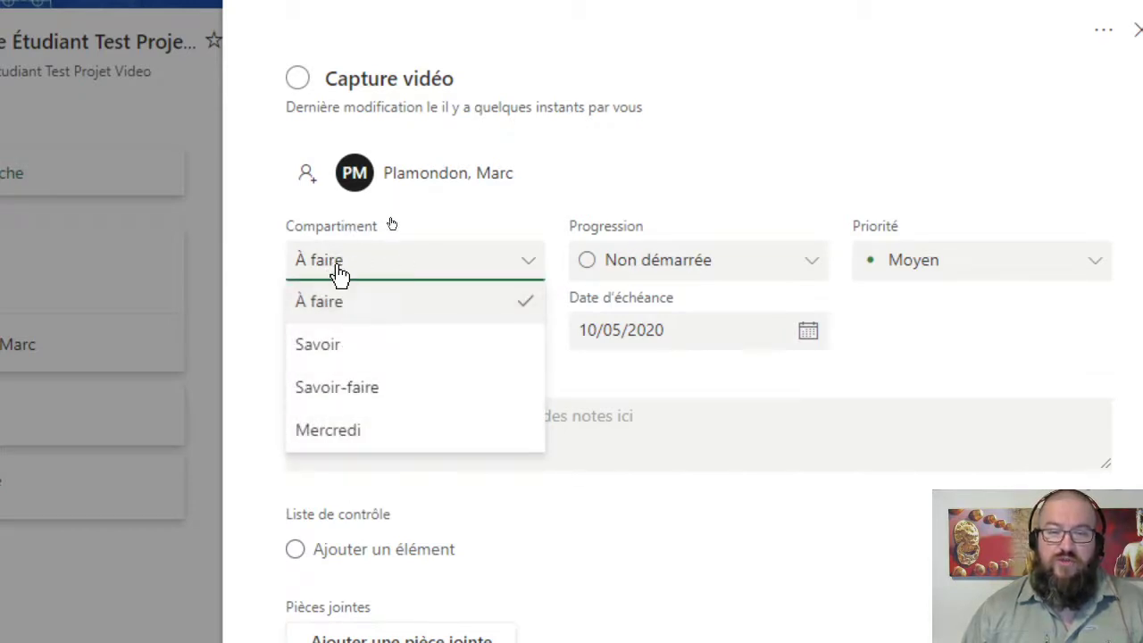
pyautogui.click(339, 272)
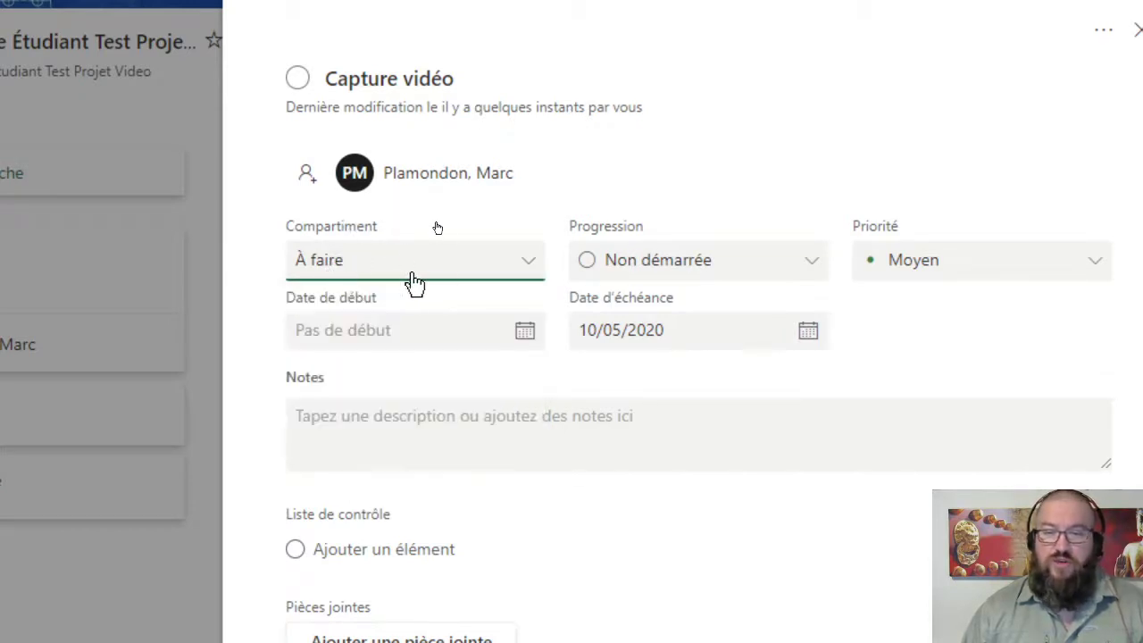
pyautogui.click(818, 270)
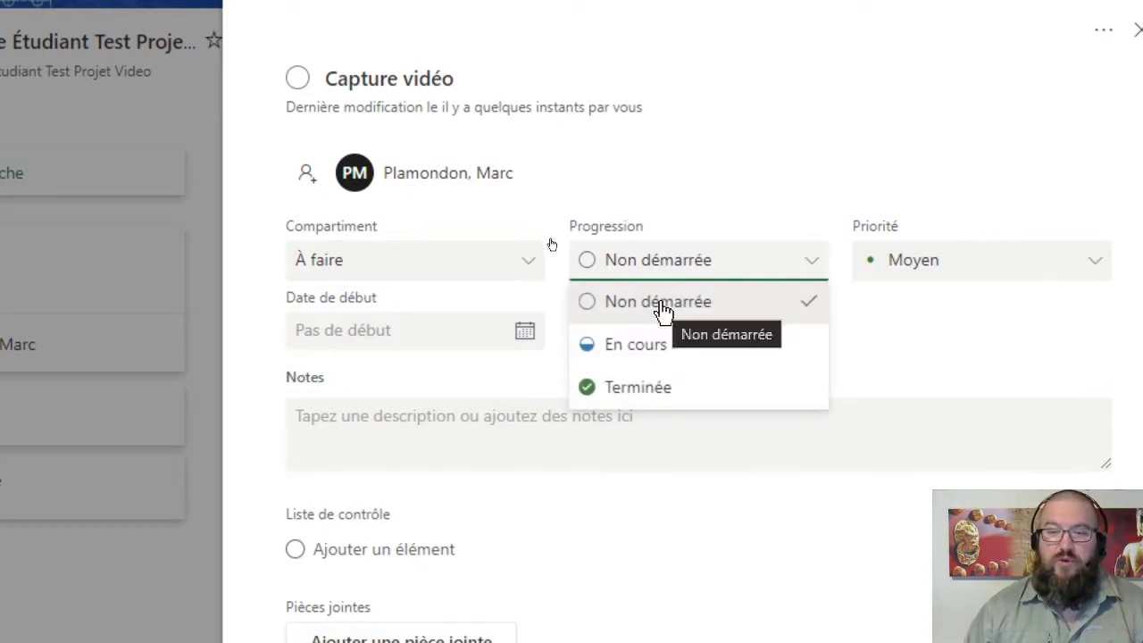
pyautogui.click(798, 252)
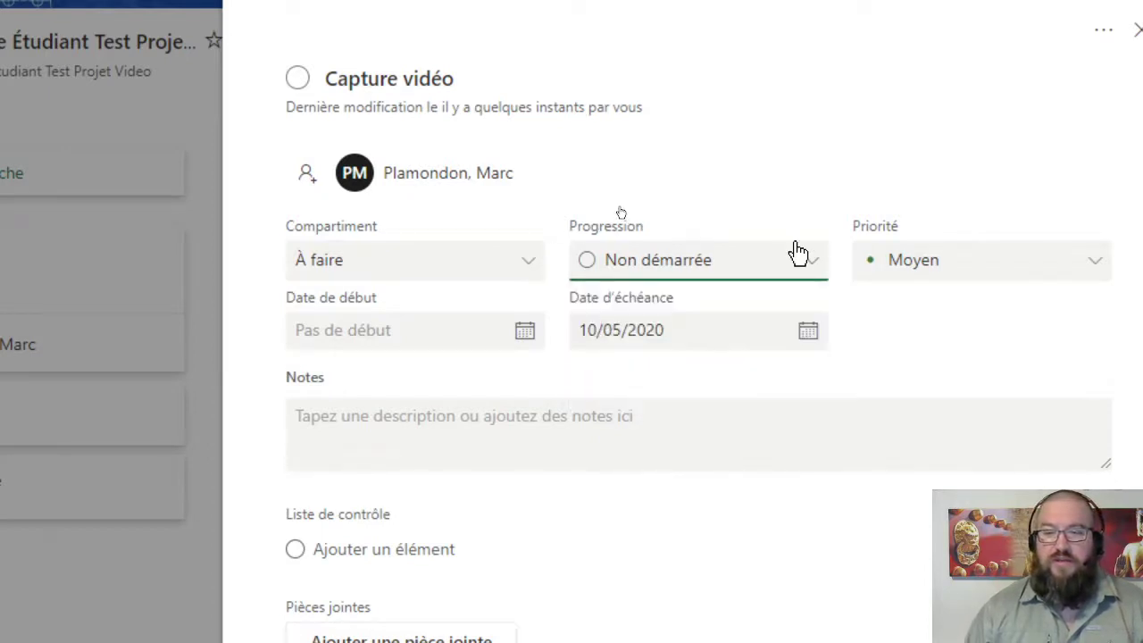
# Set the task's priority to Important and enter "explication générale" as its notes.
pyautogui.click(953, 270)
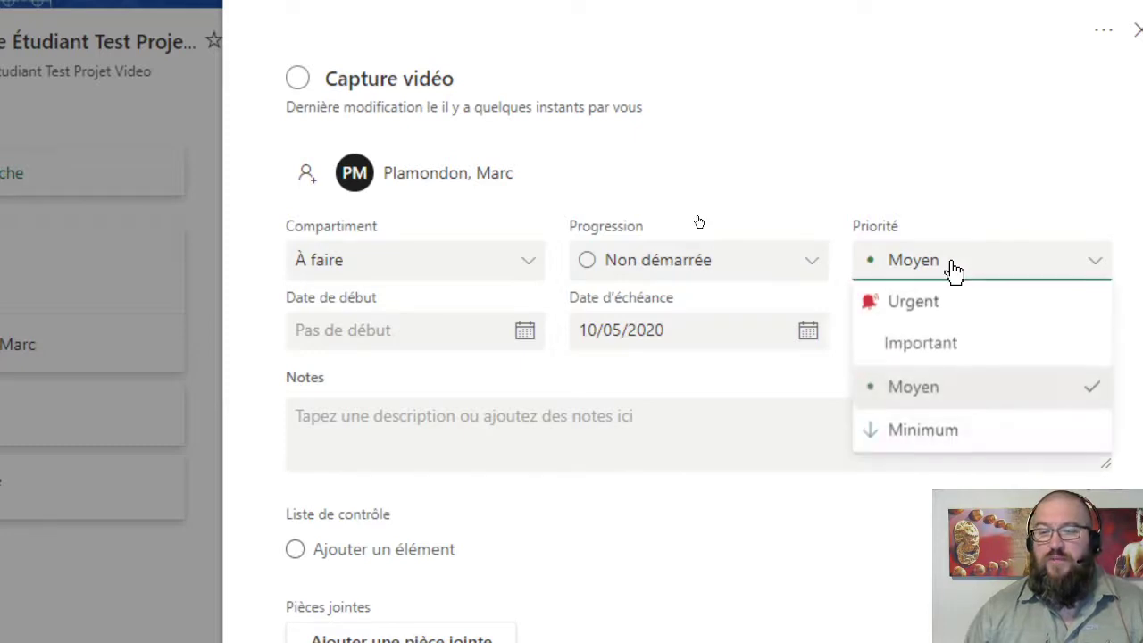
pyautogui.click(921, 341)
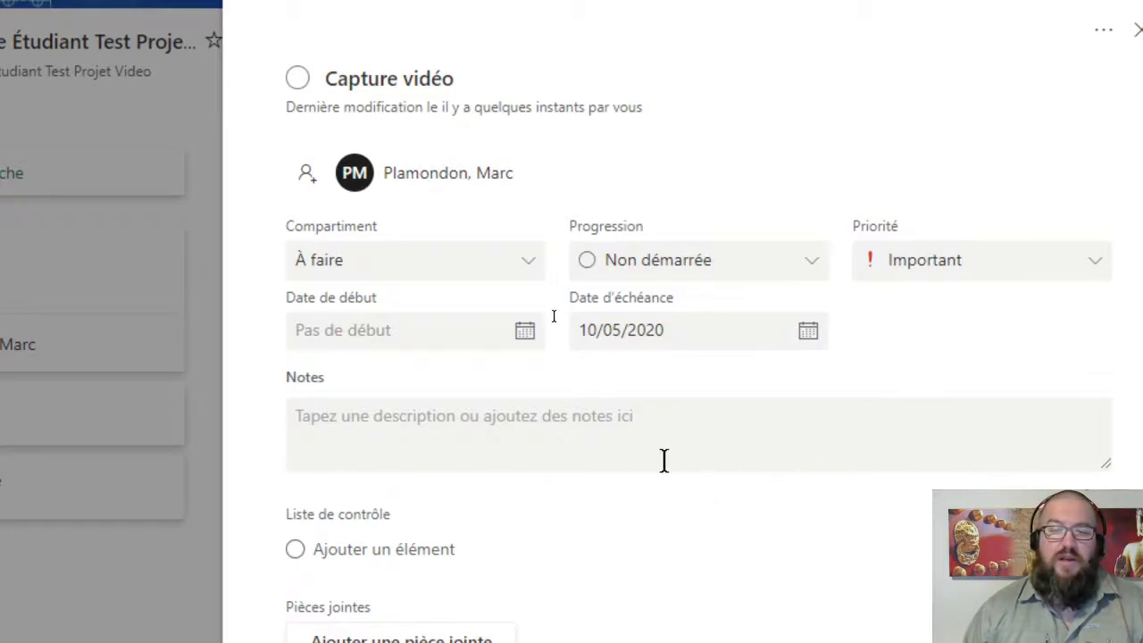
pyautogui.click(343, 415)
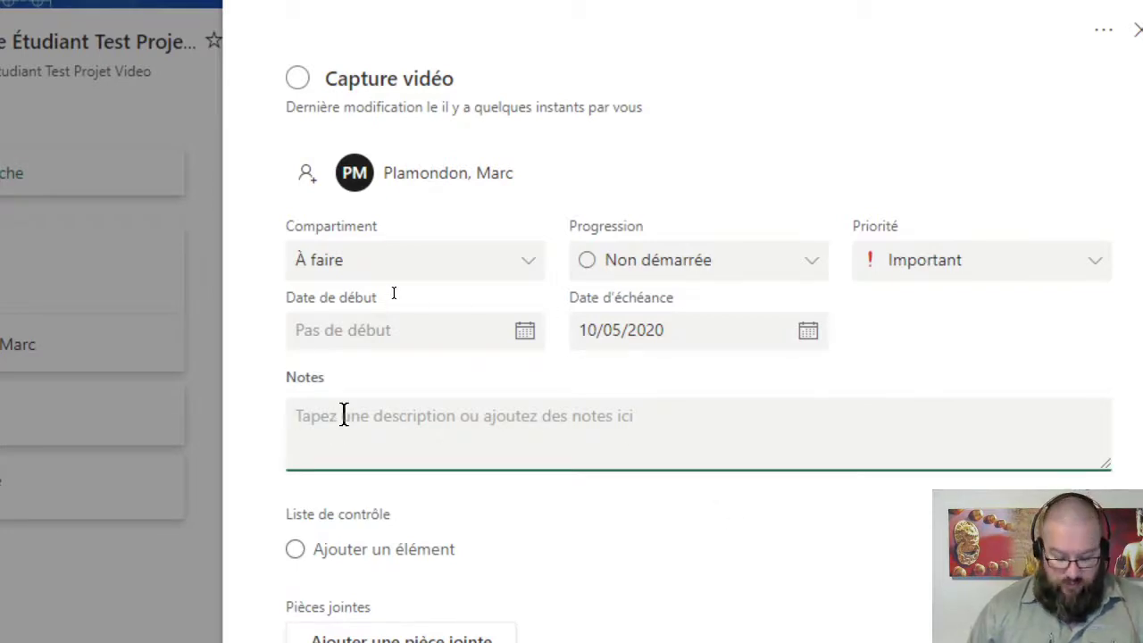
pyautogui.write('explicati')
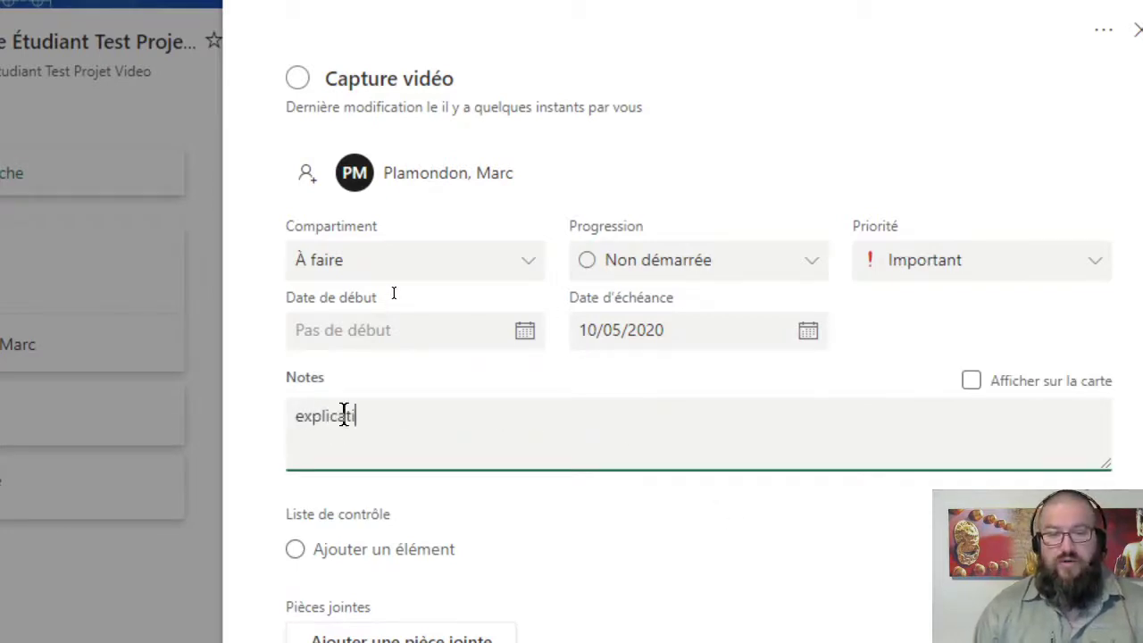
pyautogui.write('on gé')
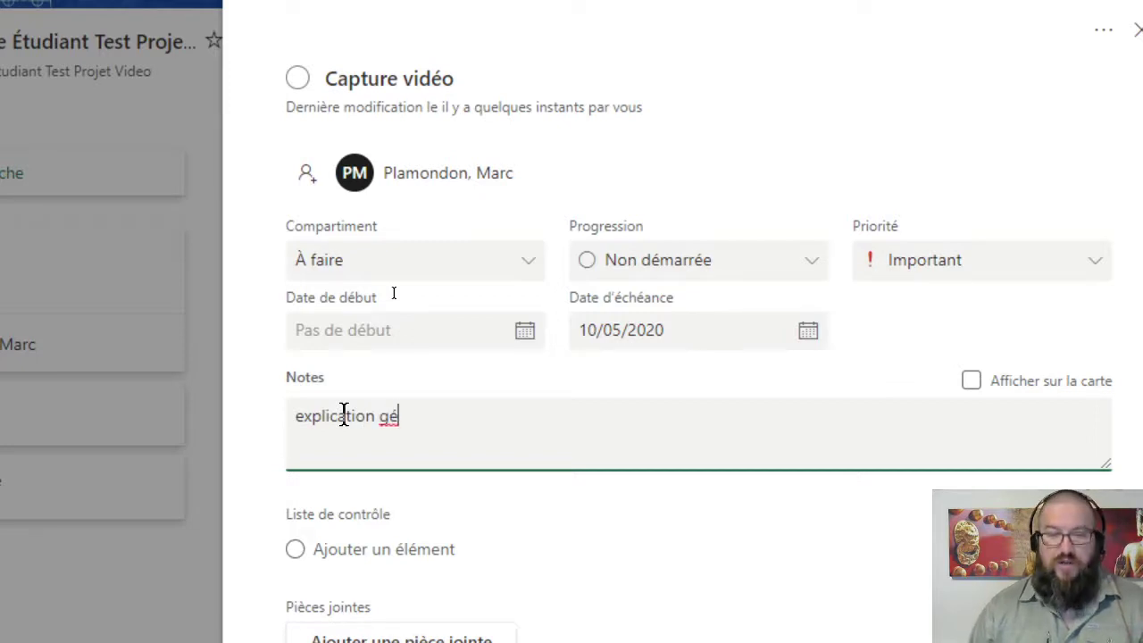
pyautogui.write('nérale')
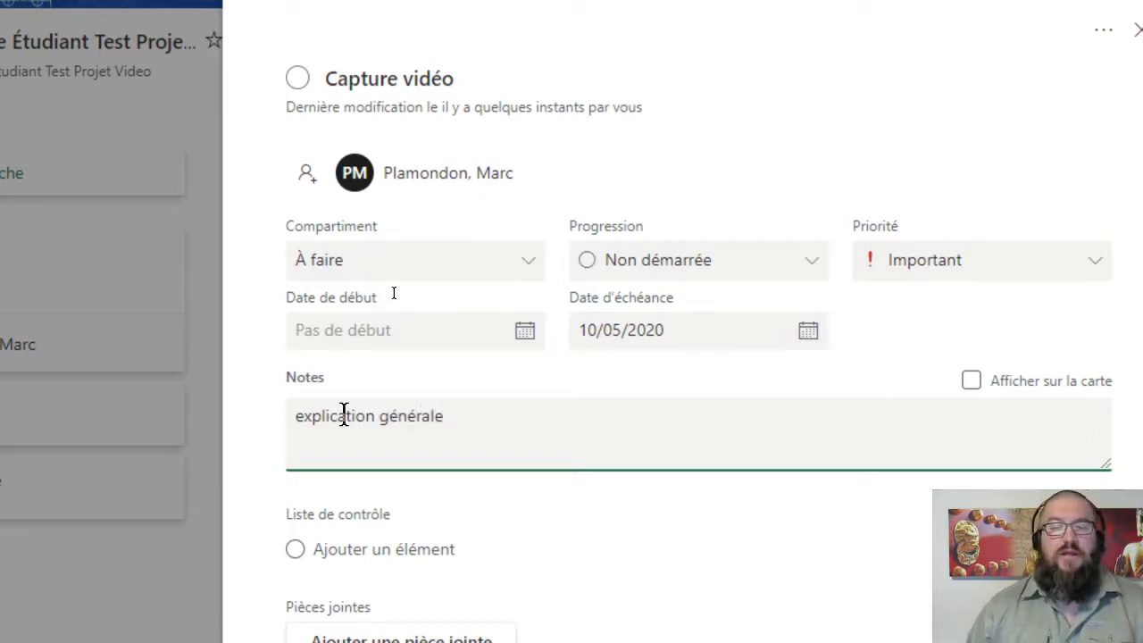
pyautogui.click(702, 521)
# Enter the checklist items "Opération", "Opération 2" and "Opération 3" in the Capture vidéo task.
pyautogui.scroll(-2, 679, 536)
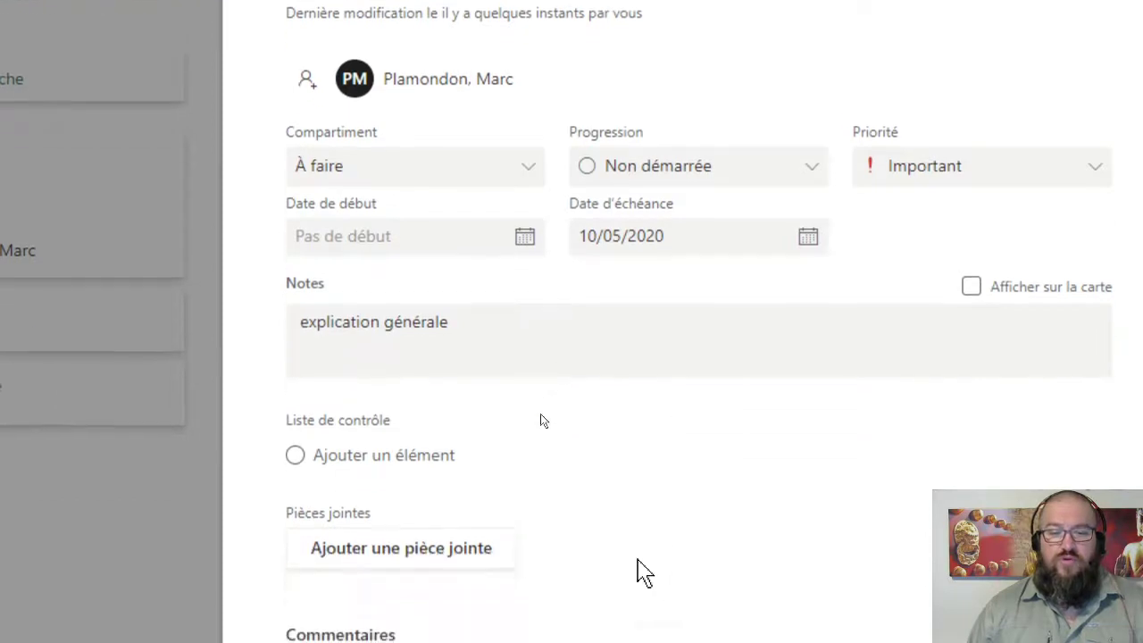
pyautogui.scroll(-2, 622, 571)
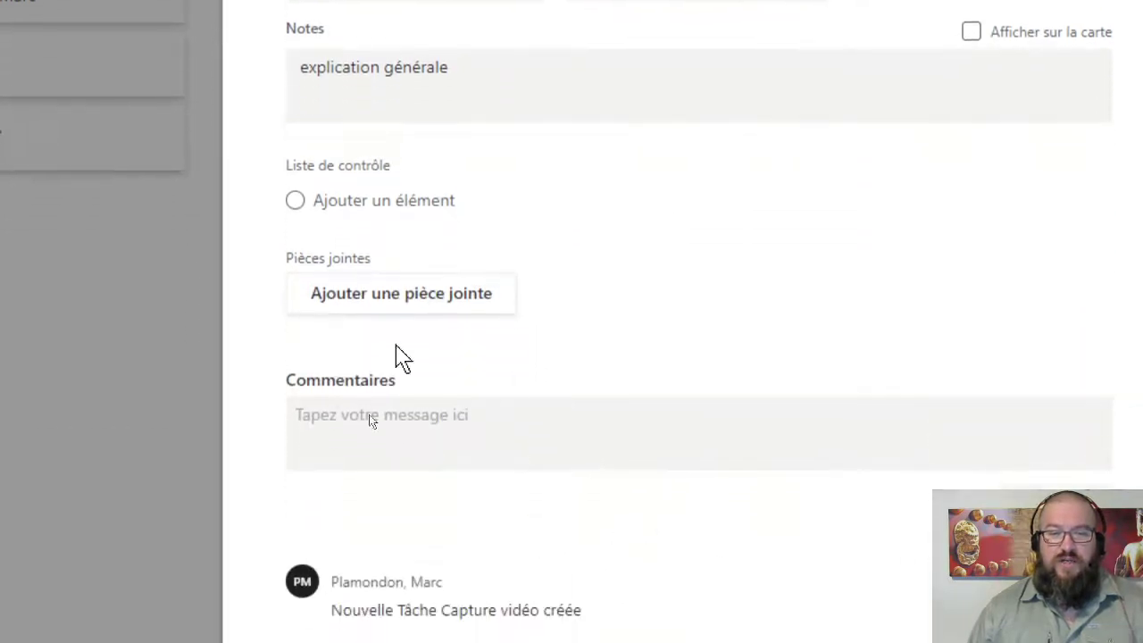
pyautogui.click(349, 199)
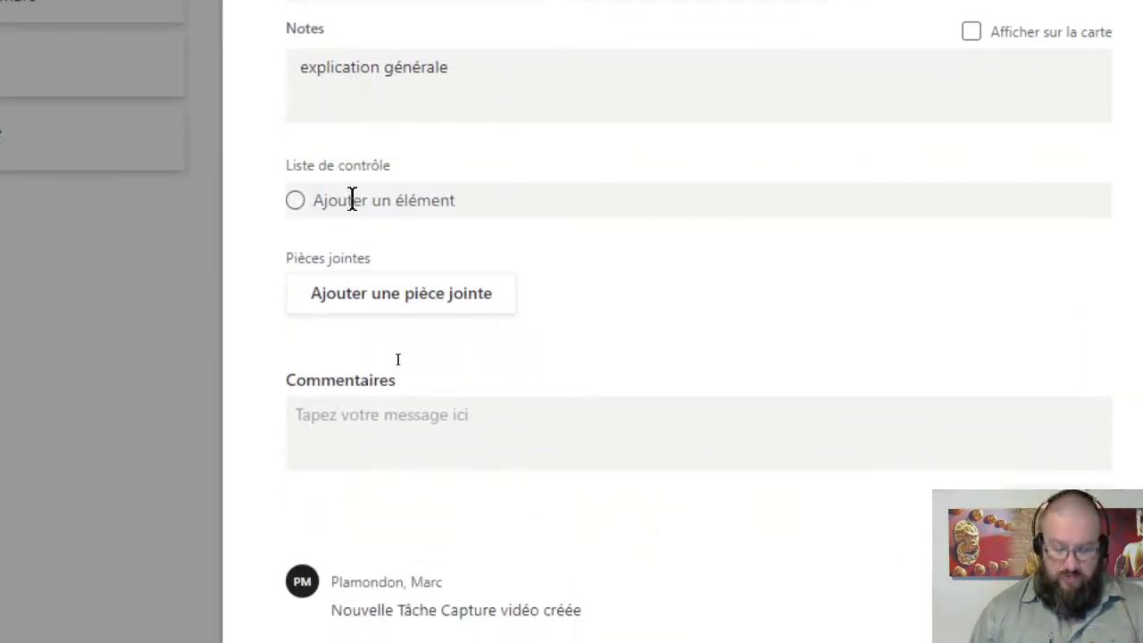
pyautogui.write('Opération')
pyautogui.press('Return')
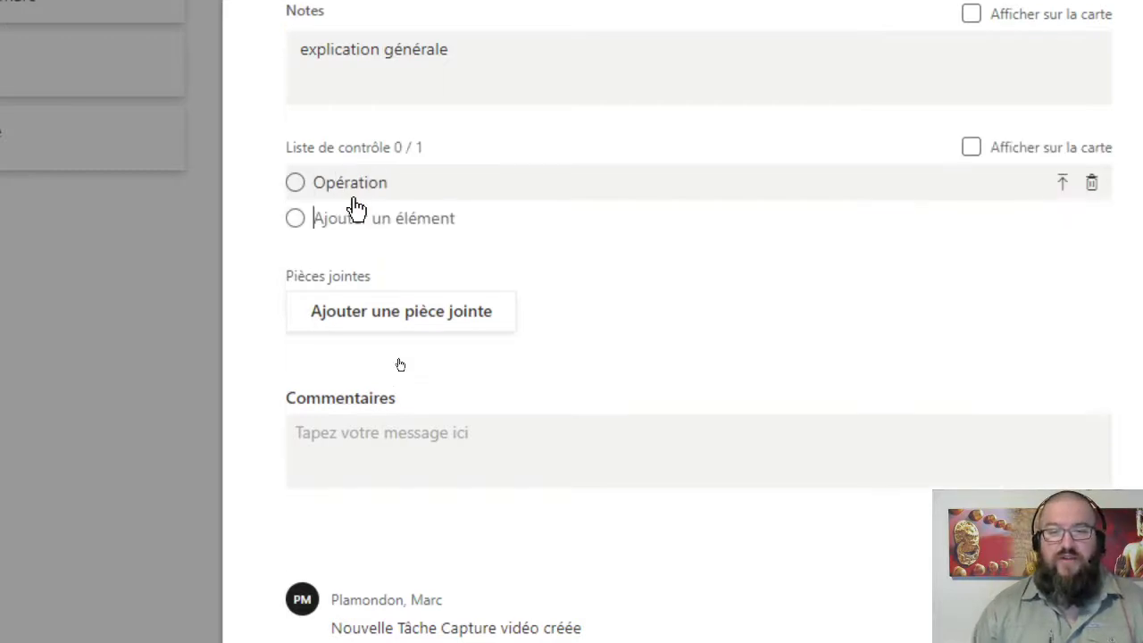
pyautogui.write('Opération 2')
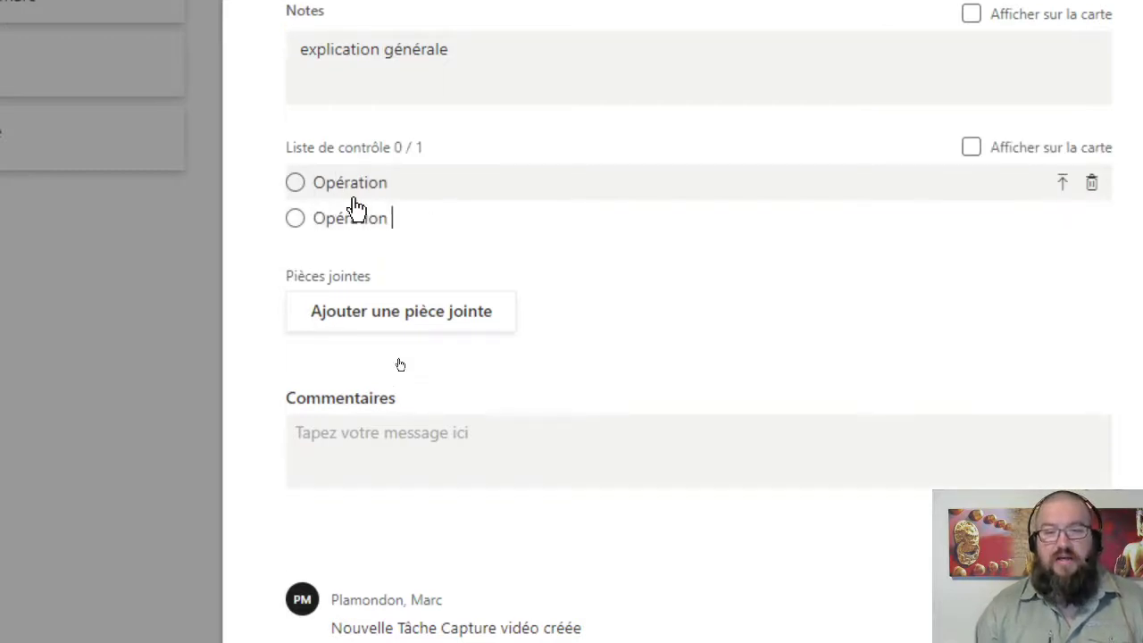
pyautogui.press('Return')
pyautogui.write('Opra')
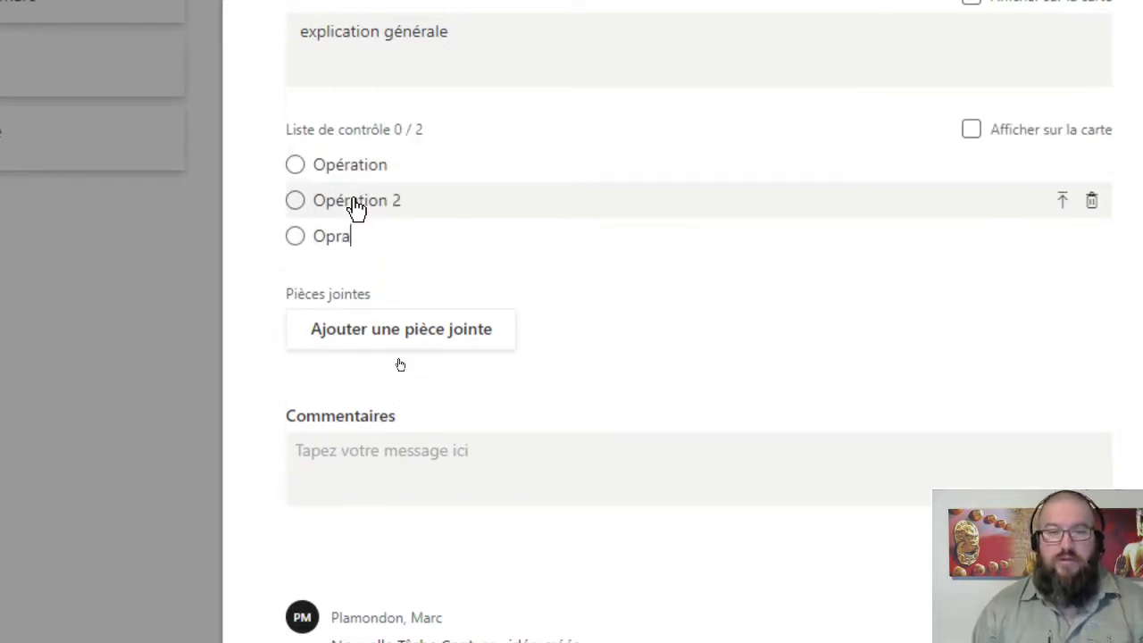
pyautogui.press('BackSpace')
pyautogui.press('BackSpace')
pyautogui.press('BackSpace')
pyautogui.write('pération 3')
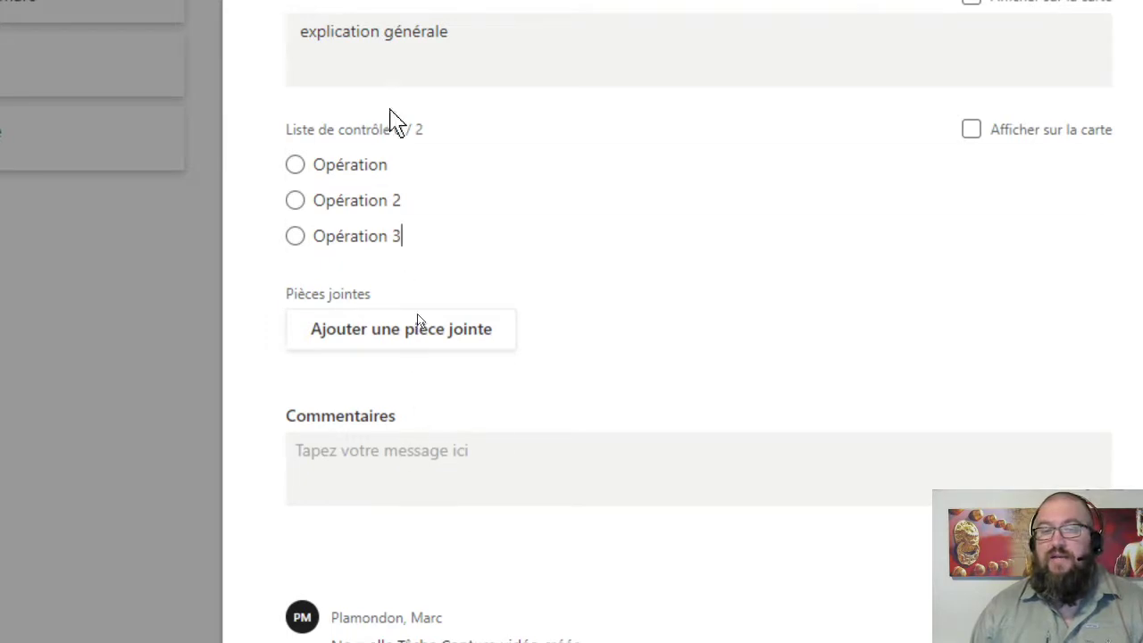
# Mark the checklist items Opération and Opération 2 as completed and rename the third item "Opération compliquée".
pyautogui.click(294, 172)
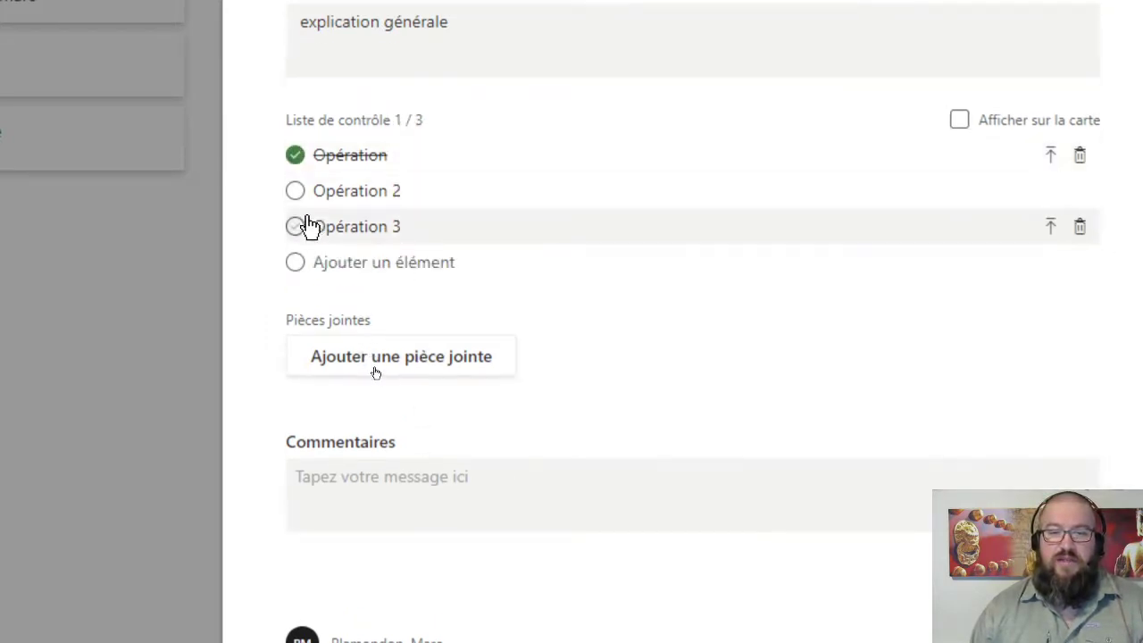
pyautogui.click(295, 192)
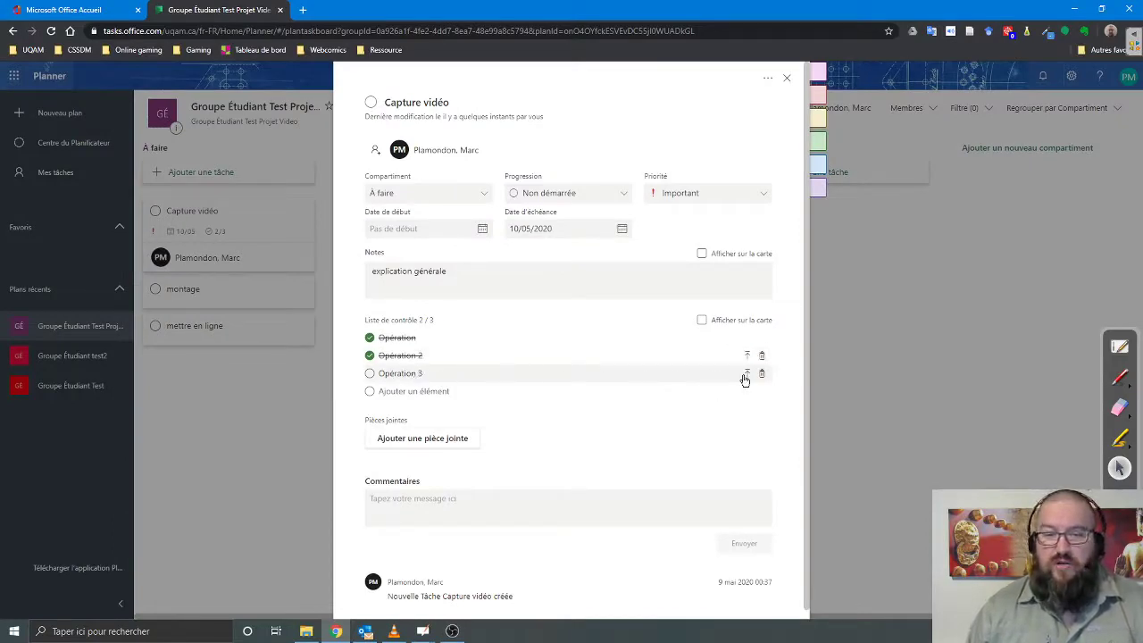
pyautogui.click(425, 376)
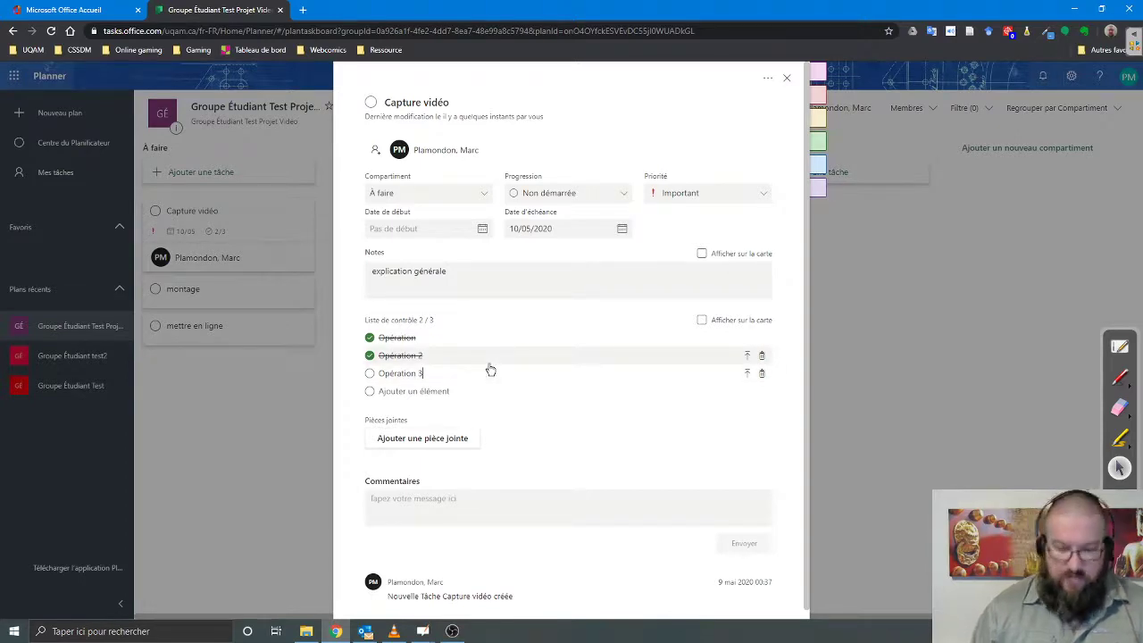
pyautogui.write('compliquée')
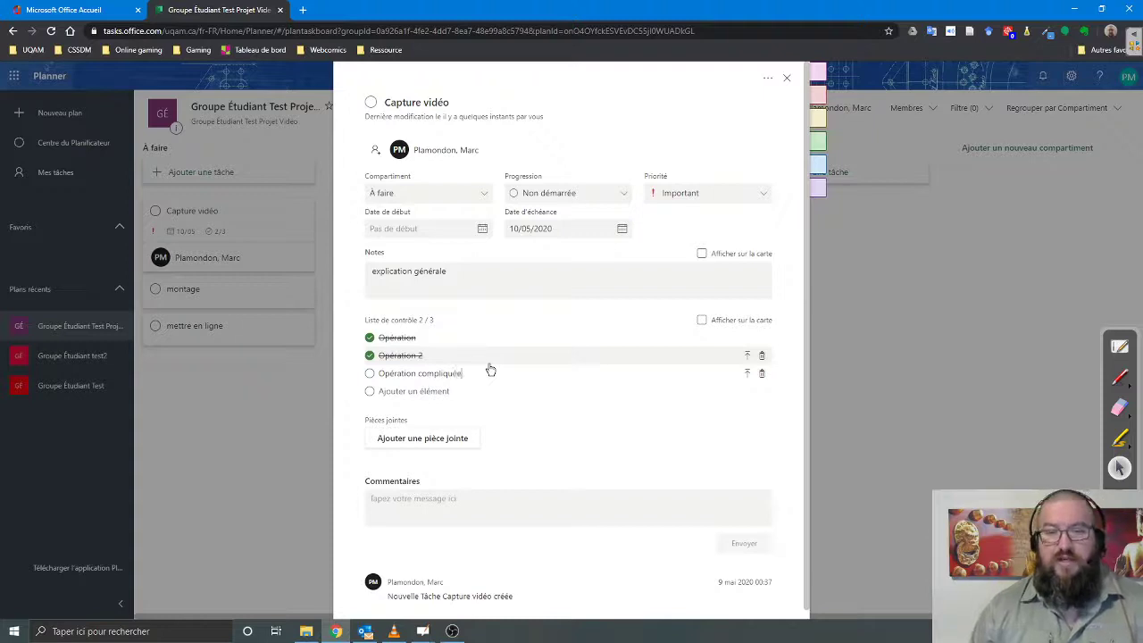
pyautogui.press('Return')
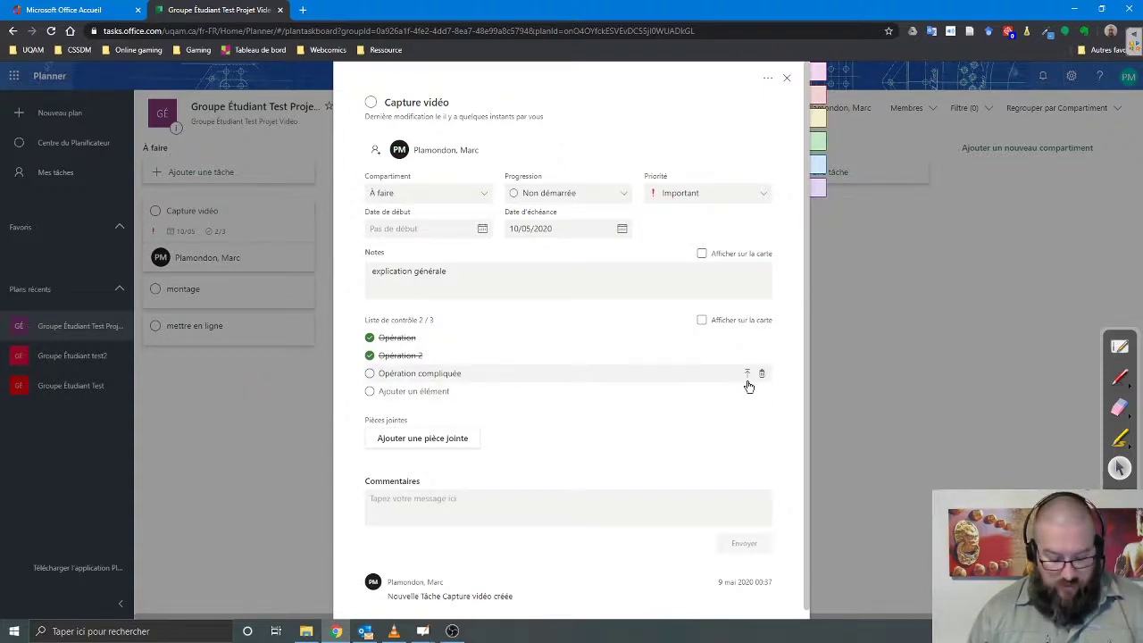
# Turn the checklist item Opération compliquée into a new task and close the Capture vidéo task details.
pyautogui.moveTo(741, 365)
pyautogui.mouseDown()
pyautogui.moveTo(753, 380)
pyautogui.moveTo(756, 366)
pyautogui.mouseUp()
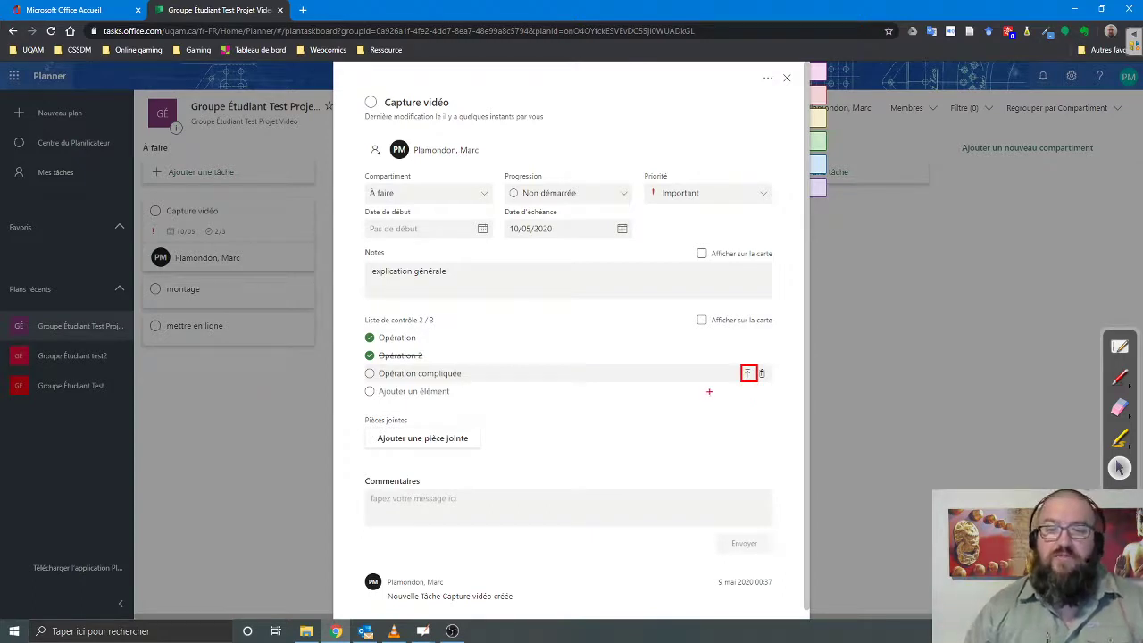
pyautogui.press('Escape')
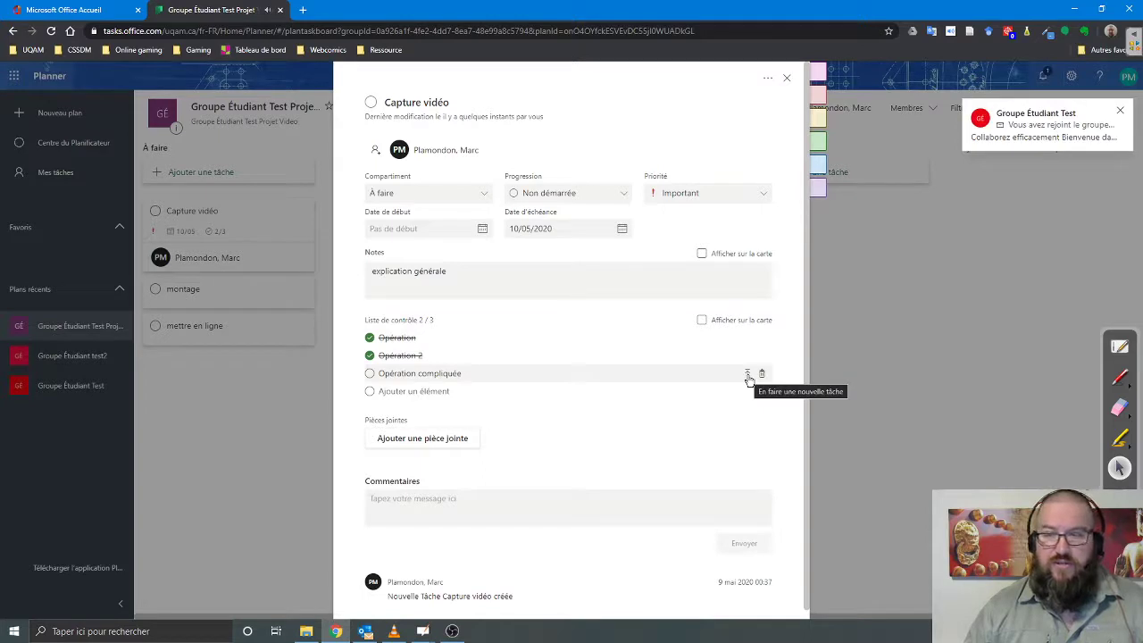
pyautogui.click(747, 374)
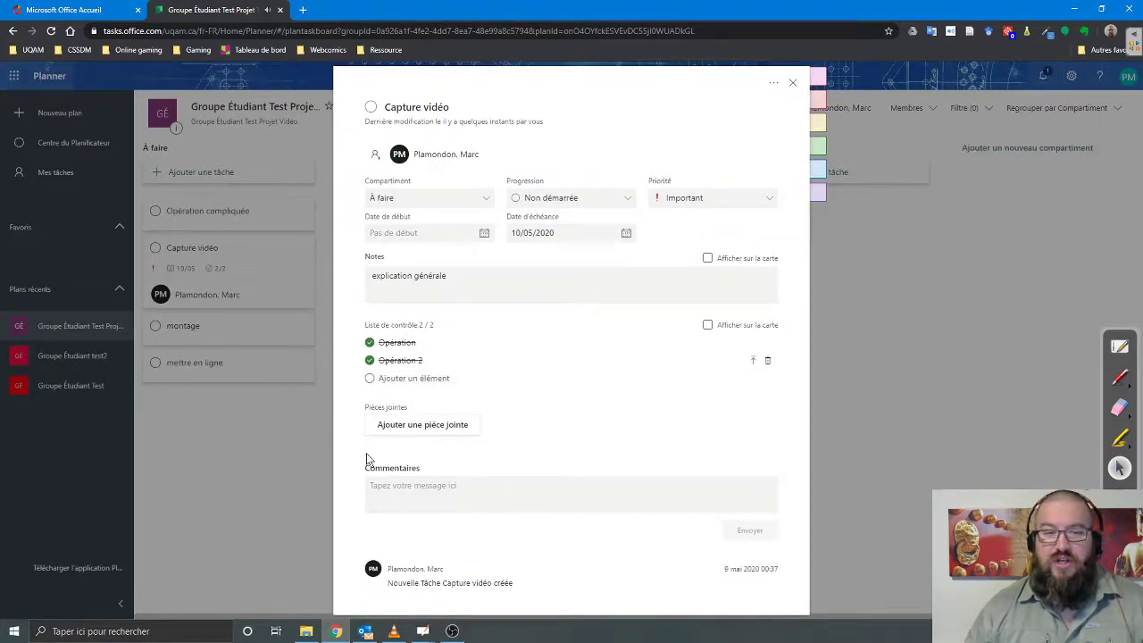
pyautogui.click(284, 461)
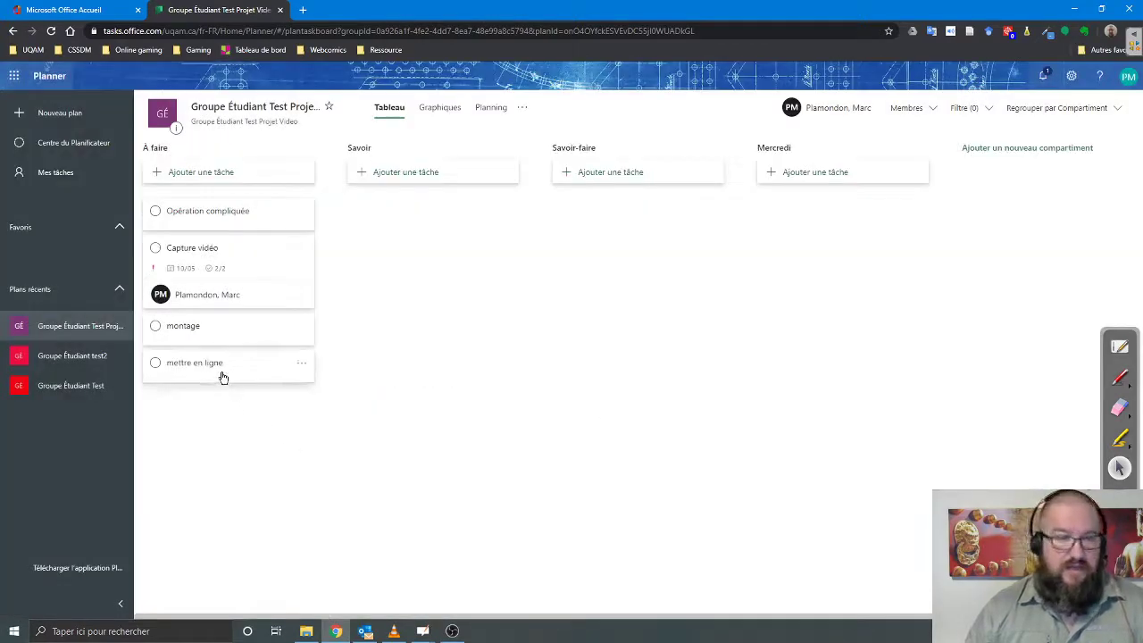
pyautogui.moveTo(143, 196)
pyautogui.mouseDown()
pyautogui.moveTo(148, 230)
pyautogui.moveTo(311, 230)
pyautogui.mouseUp()
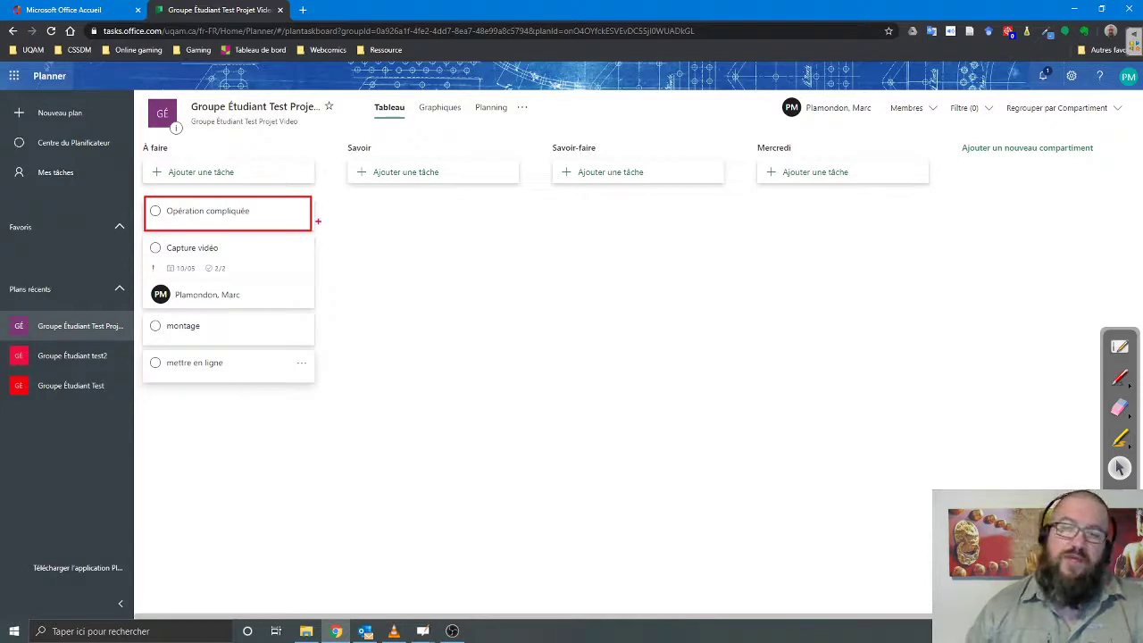
pyautogui.moveTo(317, 220); pyautogui.dragTo(282, 222)
pyautogui.press('Escape')
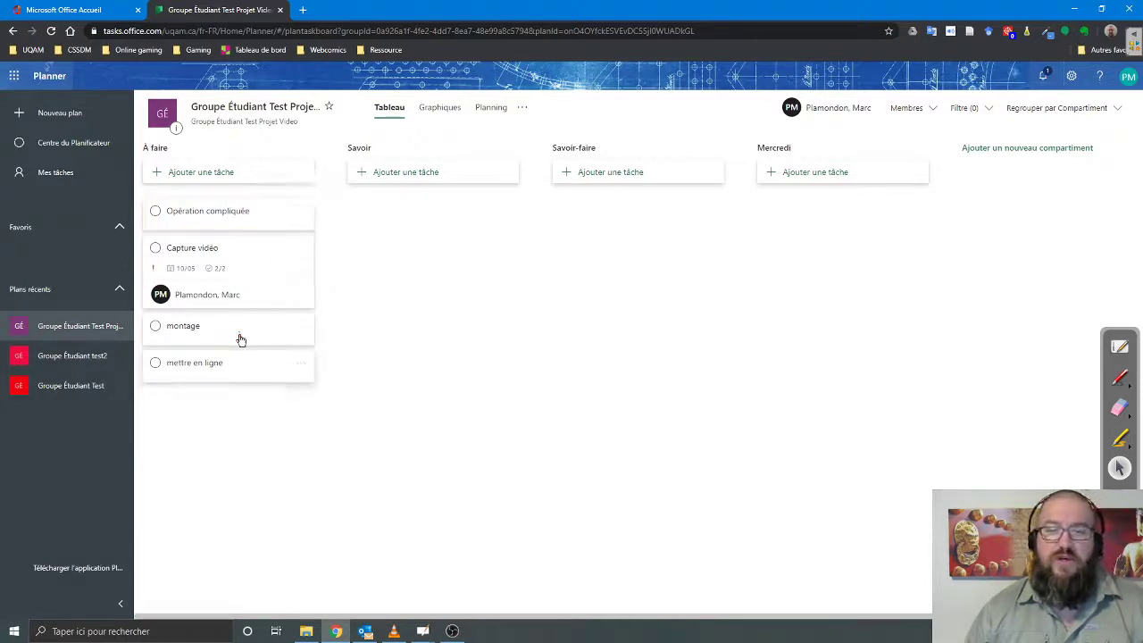
# Reopen the Capture vidéo task and post the comment "commentaire 1".
pyautogui.click(217, 297)
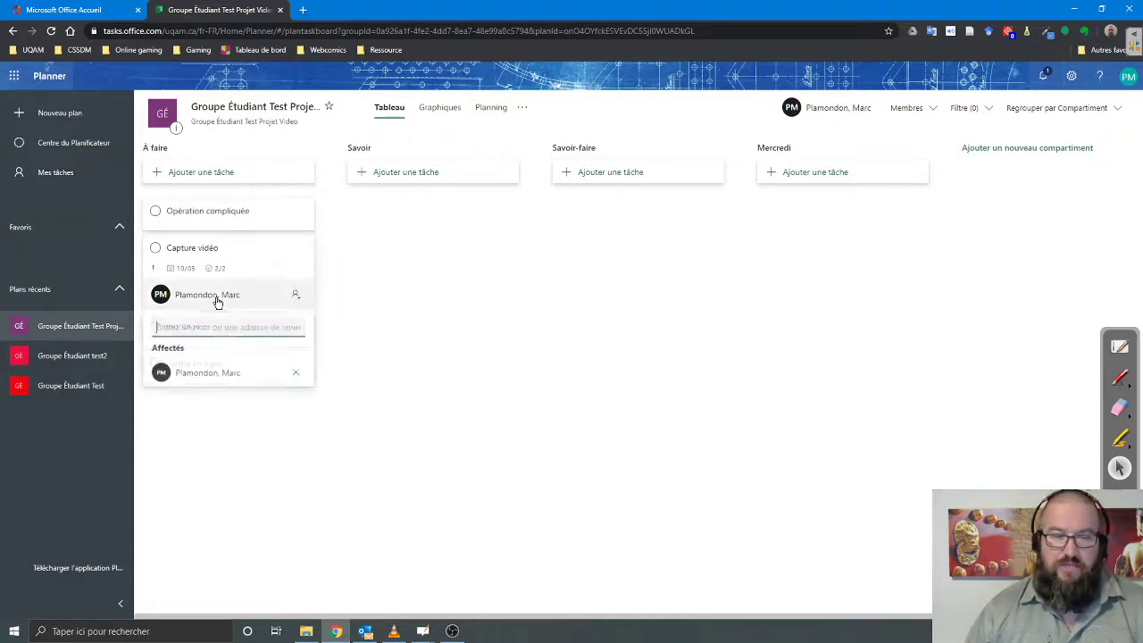
pyautogui.click(296, 284)
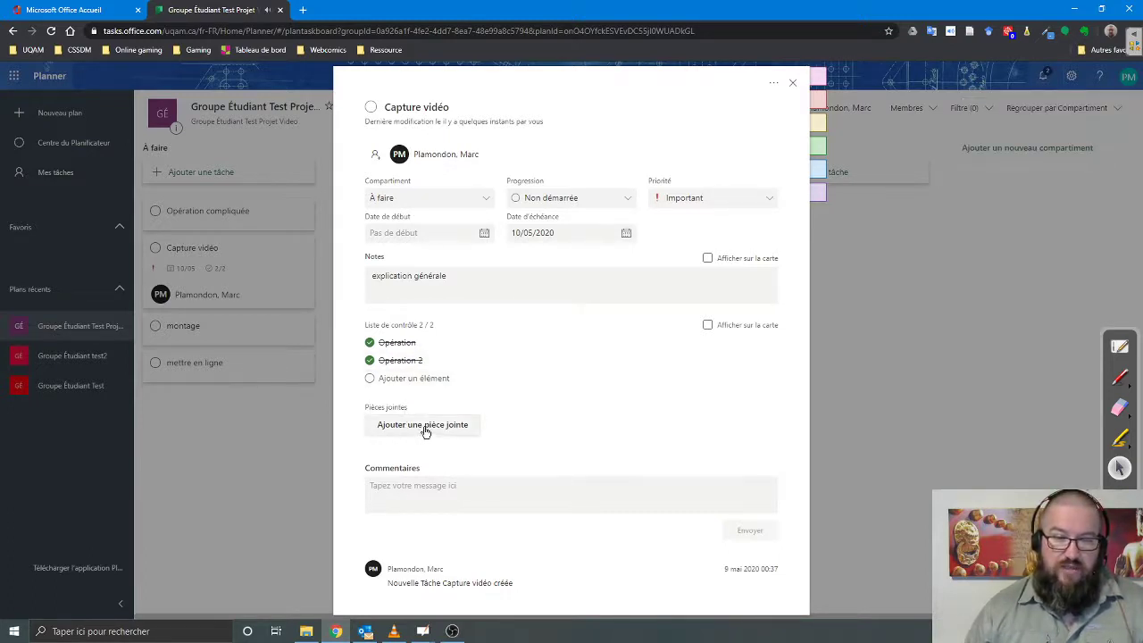
pyautogui.moveTo(357, 400)
pyautogui.mouseDown()
pyautogui.moveTo(378, 422)
pyautogui.moveTo(505, 438)
pyautogui.mouseUp()
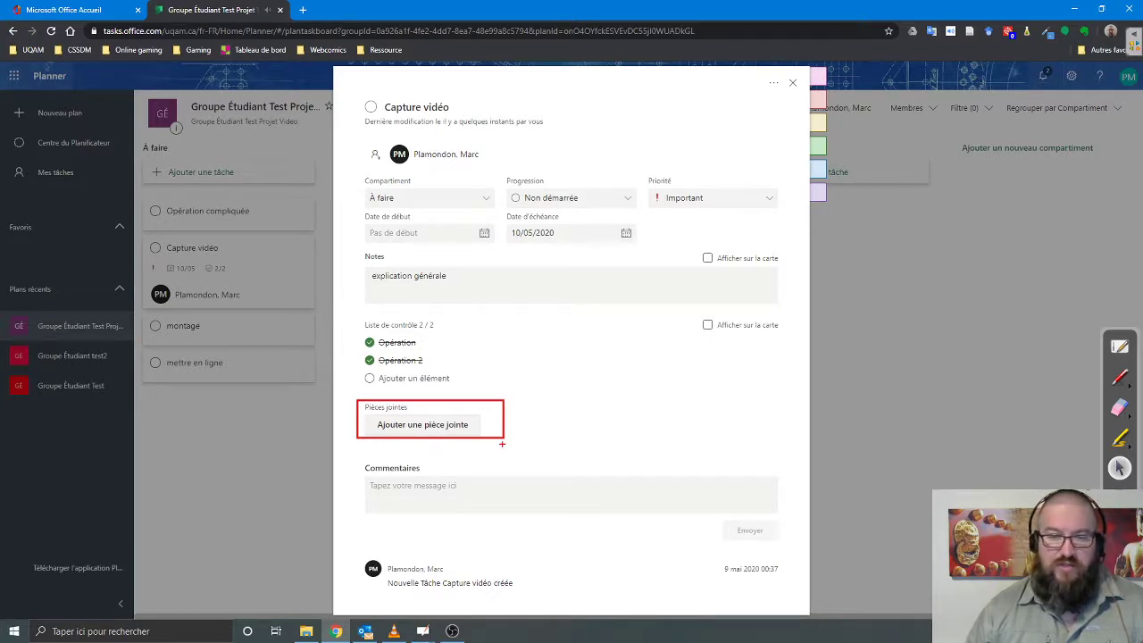
pyautogui.moveTo(362, 461); pyautogui.dragTo(475, 497)
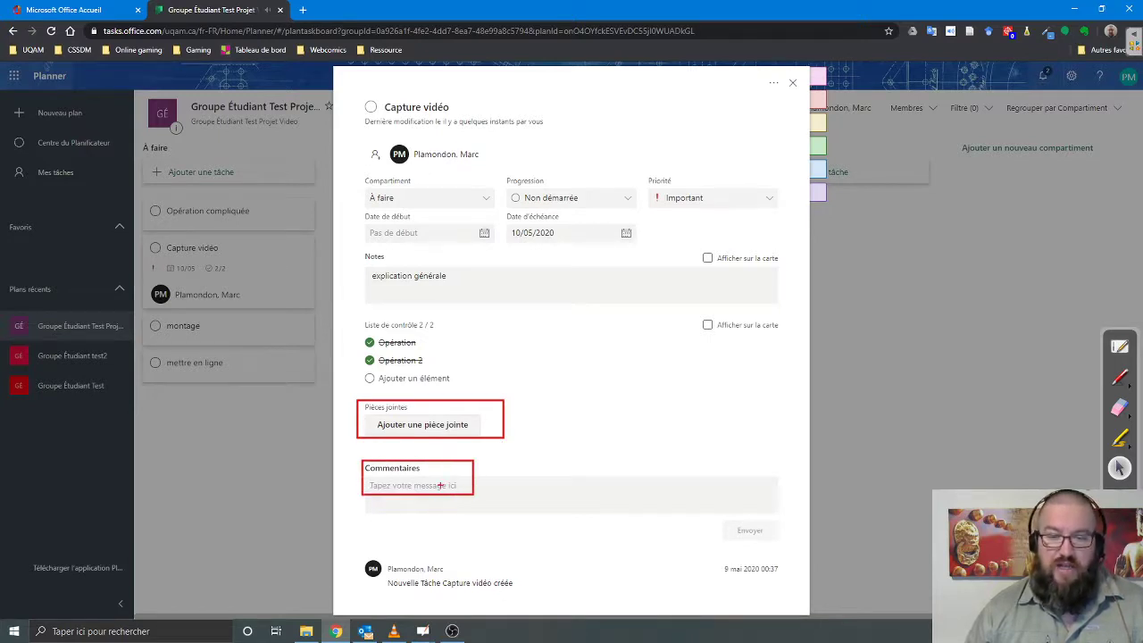
pyautogui.press('Escape')
pyautogui.click(428, 487)
pyautogui.write('commentaire 1')
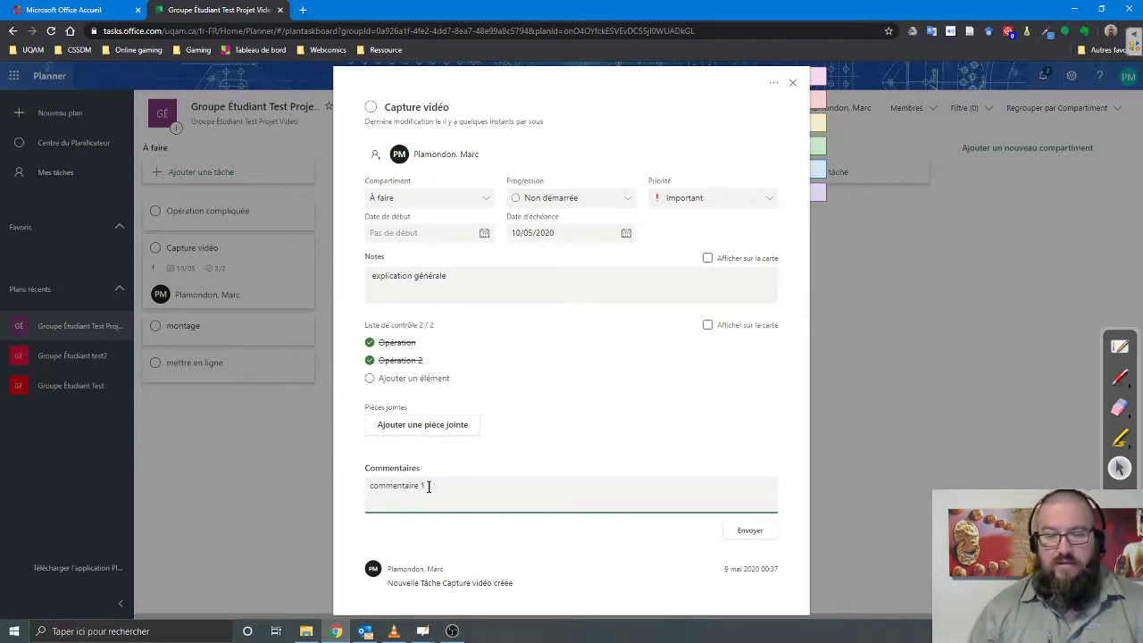
pyautogui.click(750, 531)
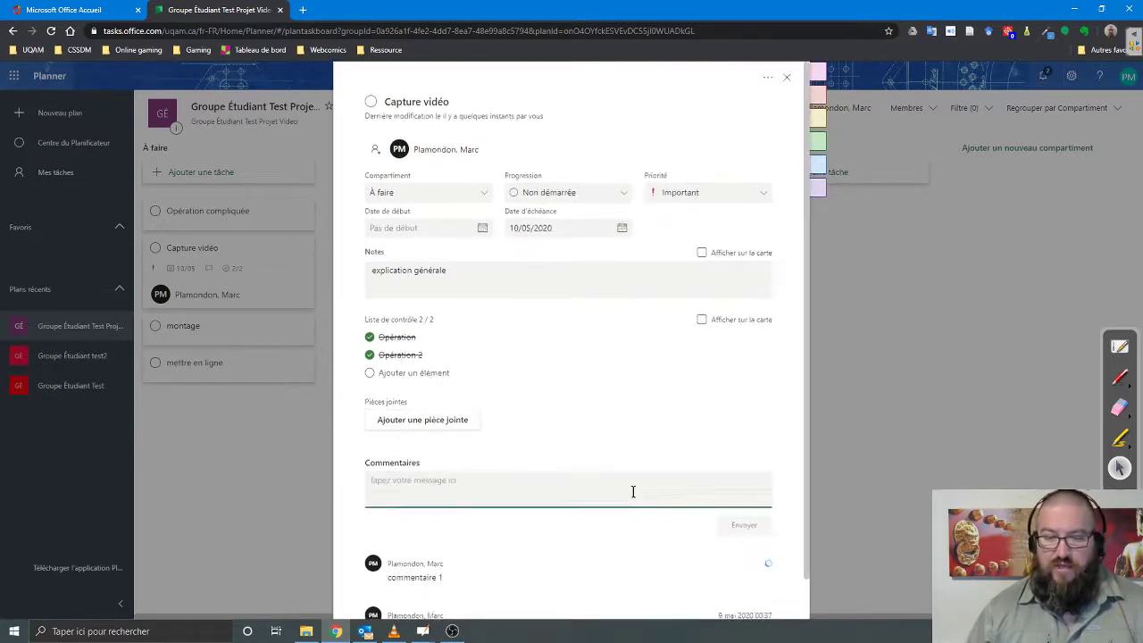
pyautogui.scroll(-1, 633, 491)
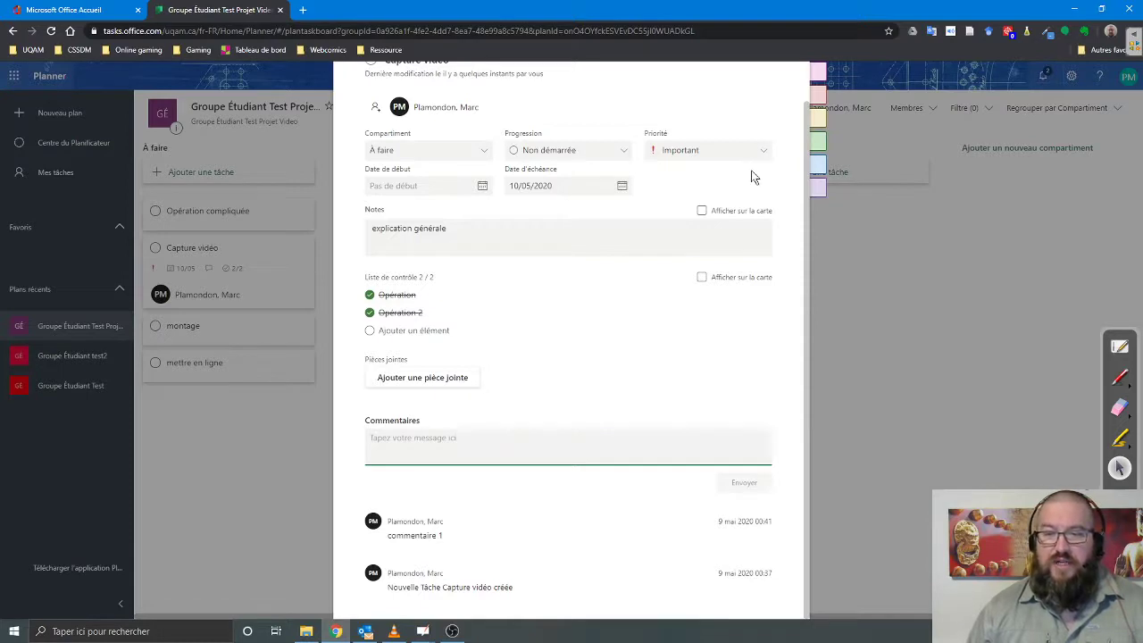
# Apply the Rose, Rouge and Jaune labels to the Capture vidéo task and close its details.
pyautogui.click(702, 368)
pyautogui.tripleClick(702, 368)
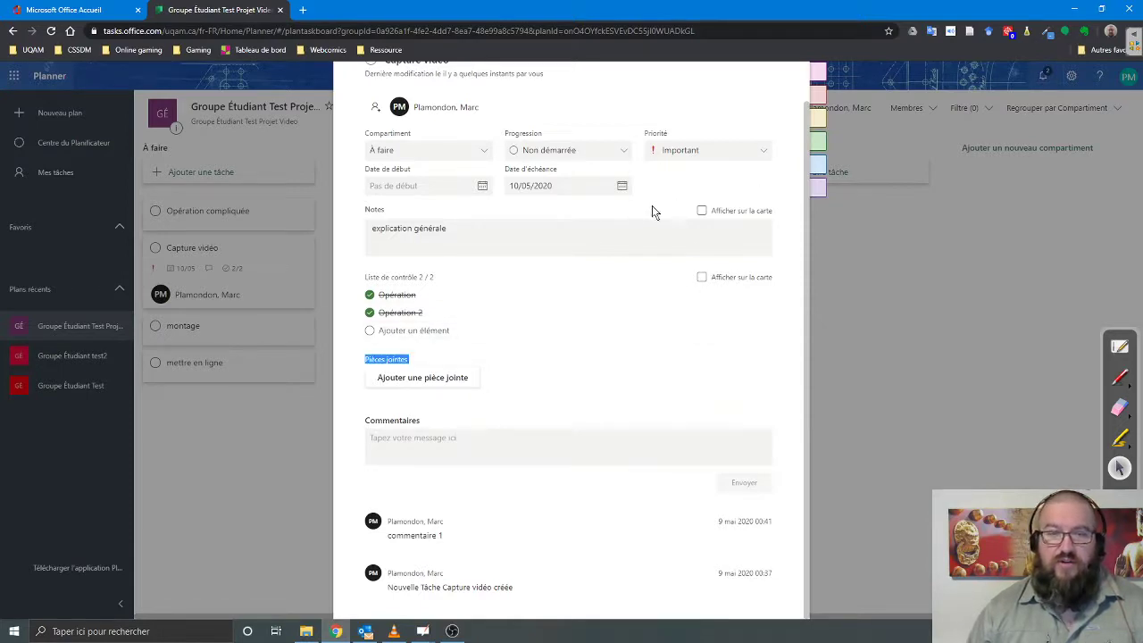
pyautogui.moveTo(820, 190)
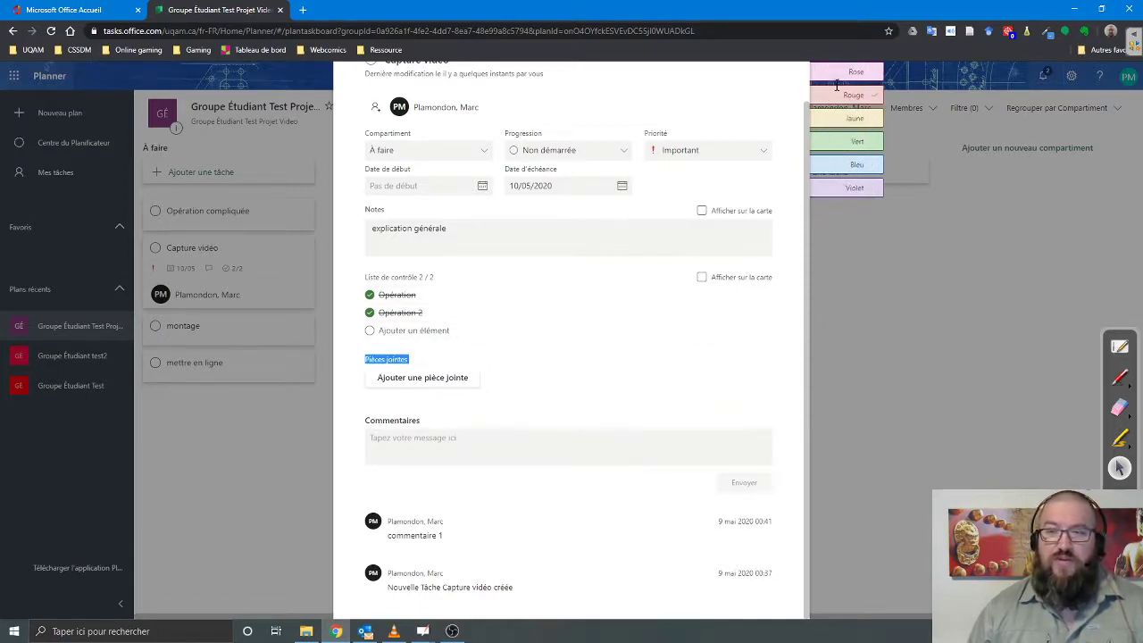
pyautogui.click(855, 73)
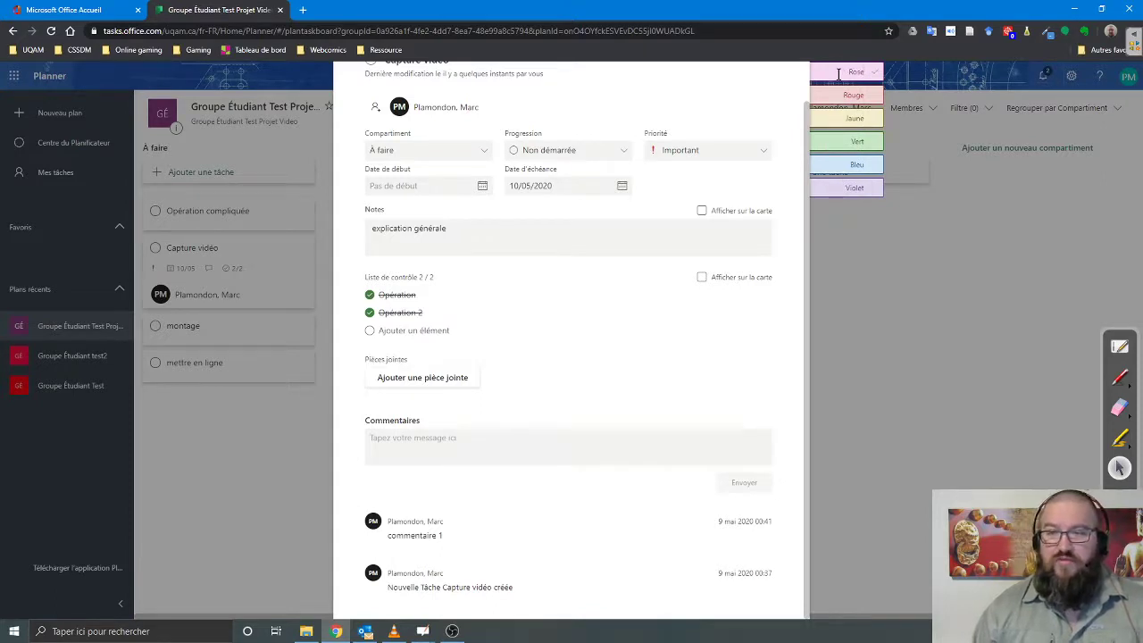
pyautogui.rightClick(843, 73)
pyautogui.click(846, 72)
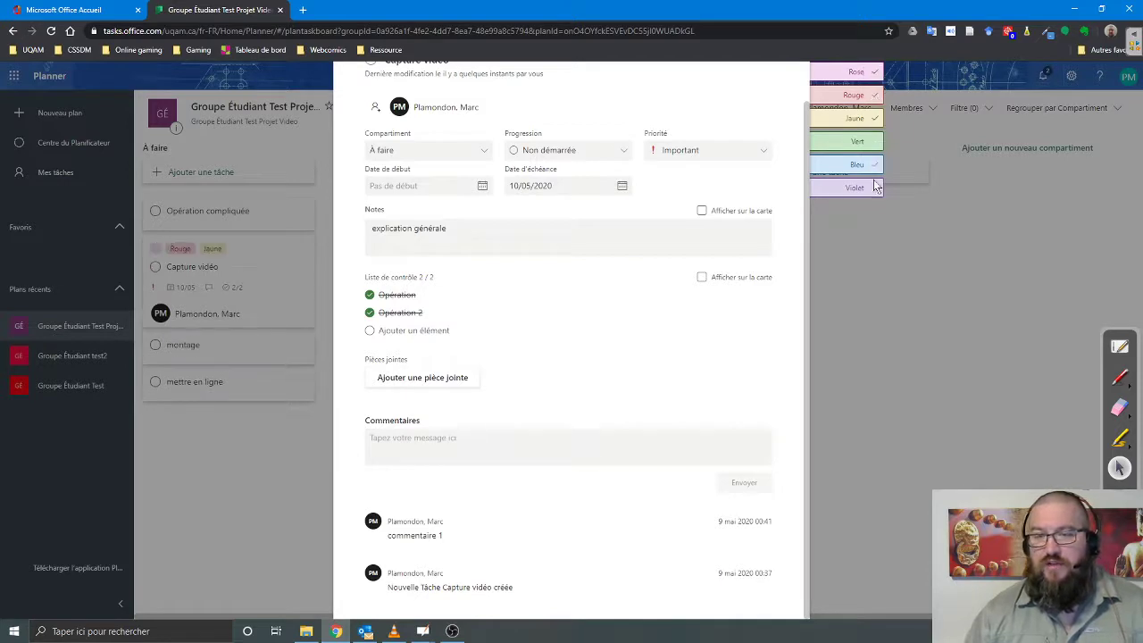
pyautogui.click(866, 286)
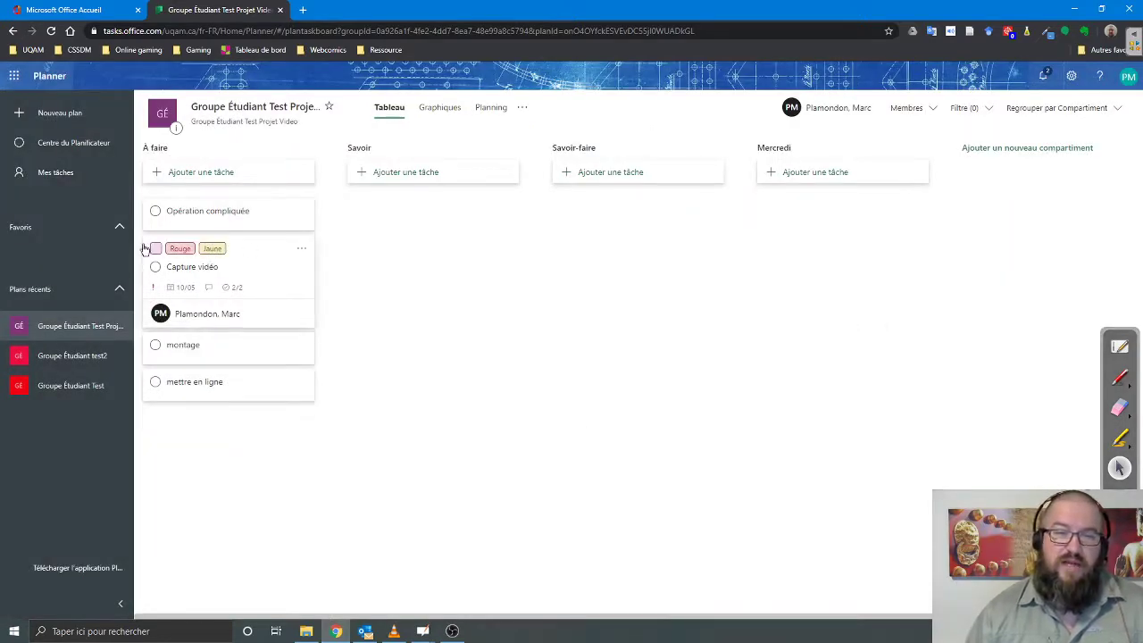
# Remove the Jaune label from the Capture vidéo card on the board.
pyautogui.click(302, 254)
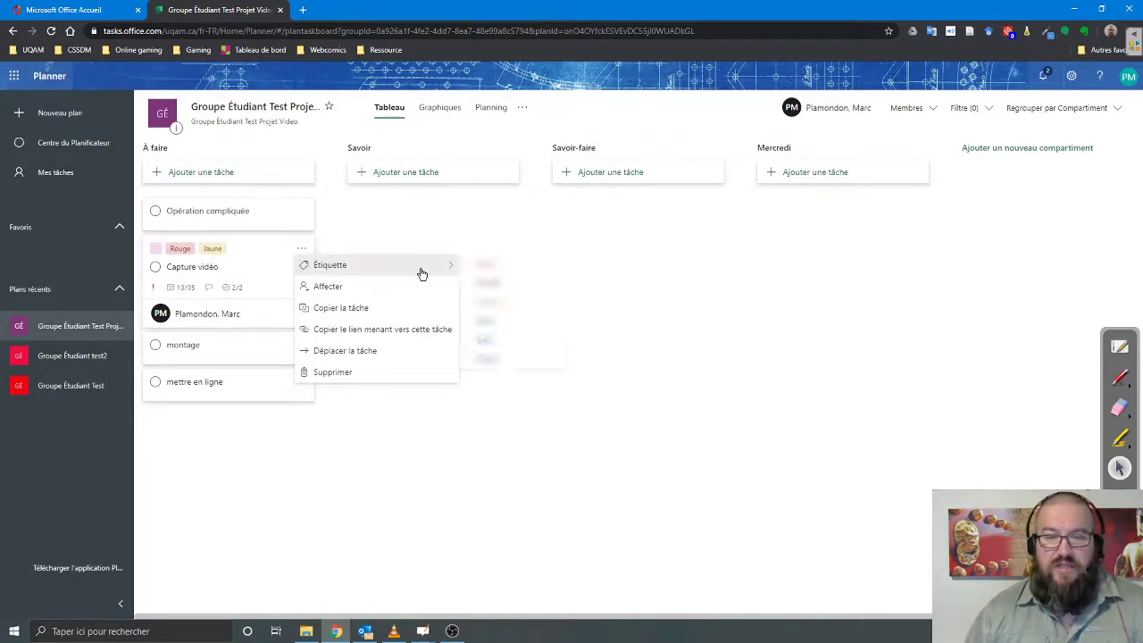
pyautogui.moveTo(420, 268)
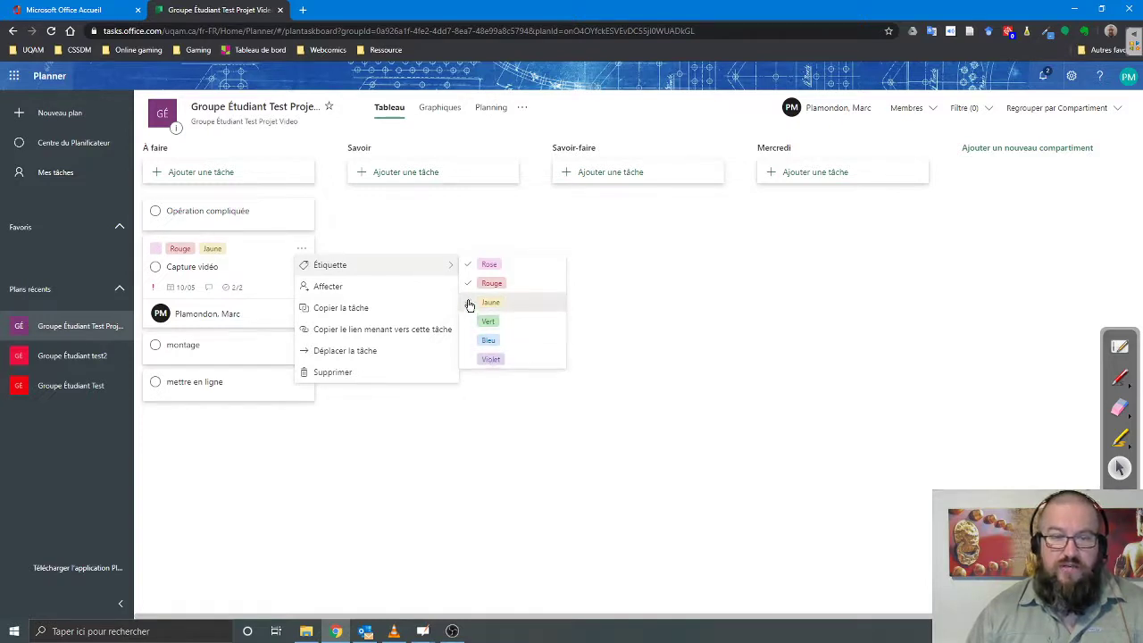
pyautogui.click(470, 304)
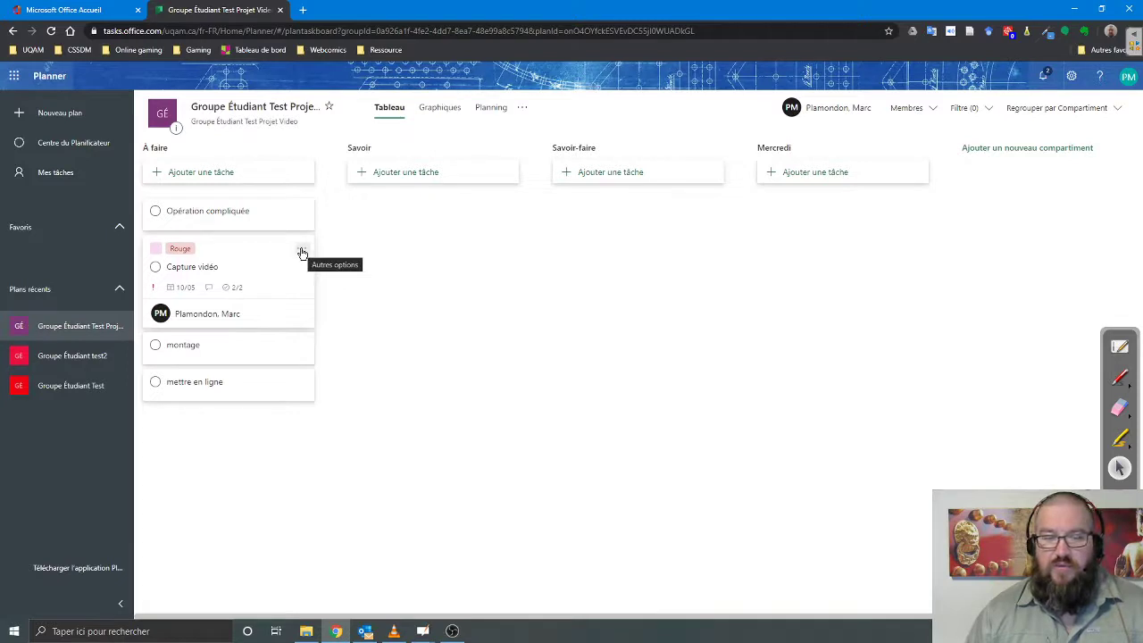
# Copy the link to the Capture vidéo task, open it in a new browser tab and close the task details.
pyautogui.click(302, 252)
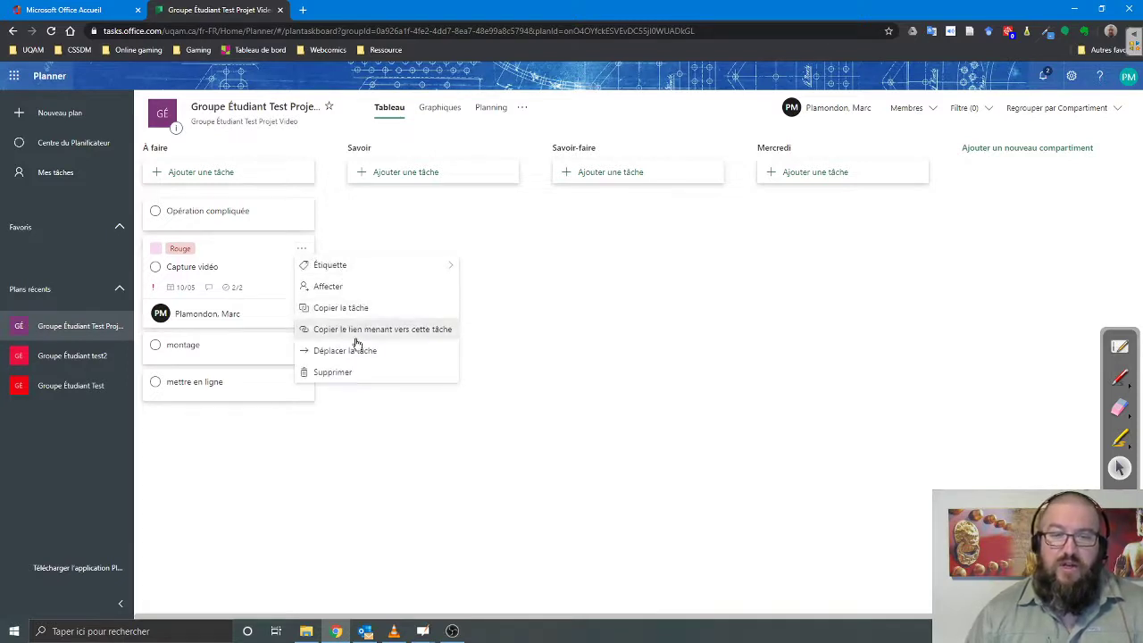
pyautogui.click(422, 332)
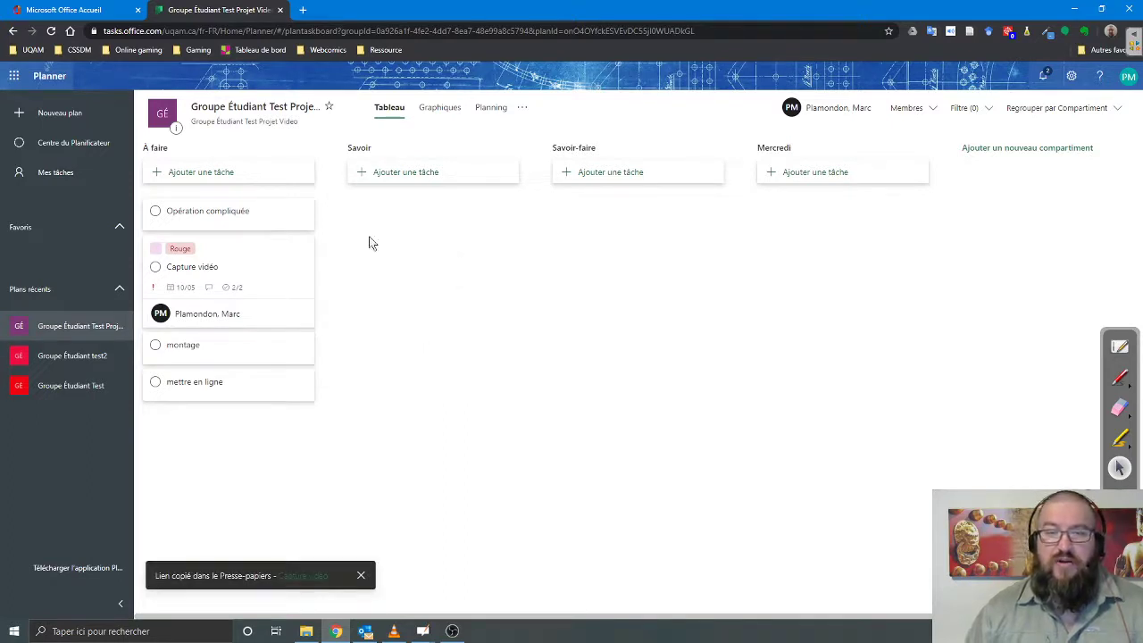
pyautogui.click(302, 10)
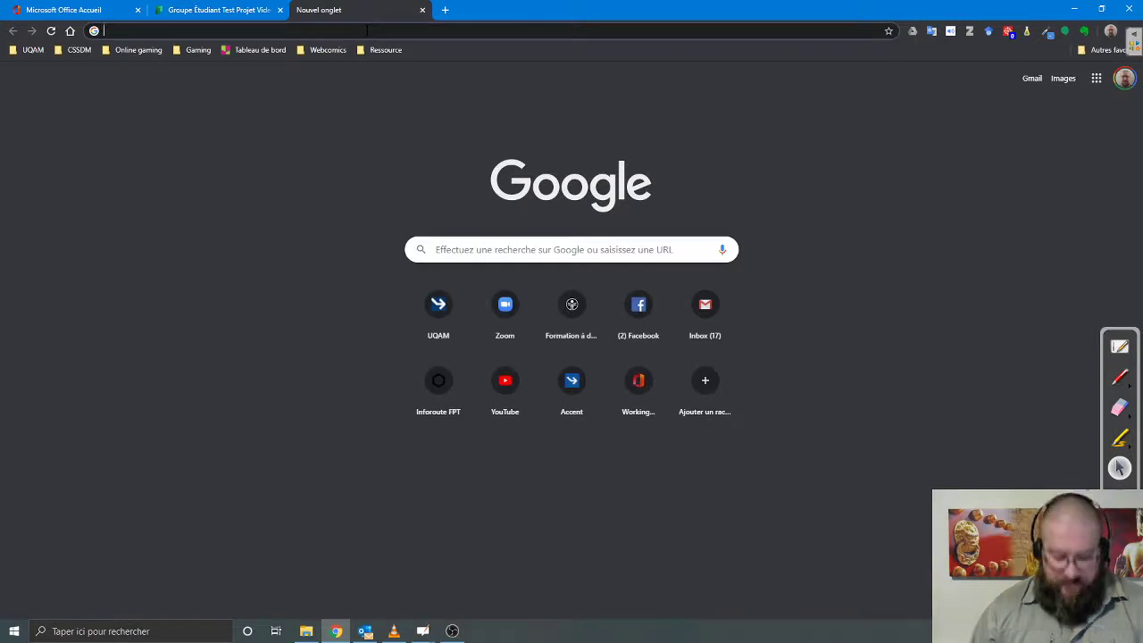
pyautogui.hotkey('ctrl', 'v')
pyautogui.press('Return')
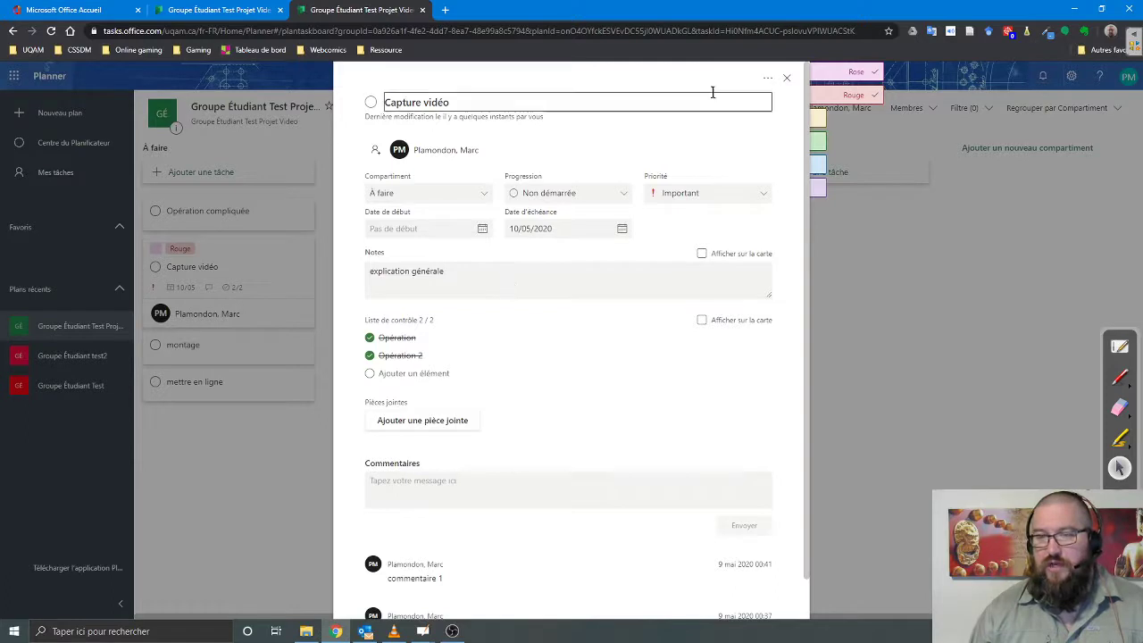
pyautogui.click(787, 80)
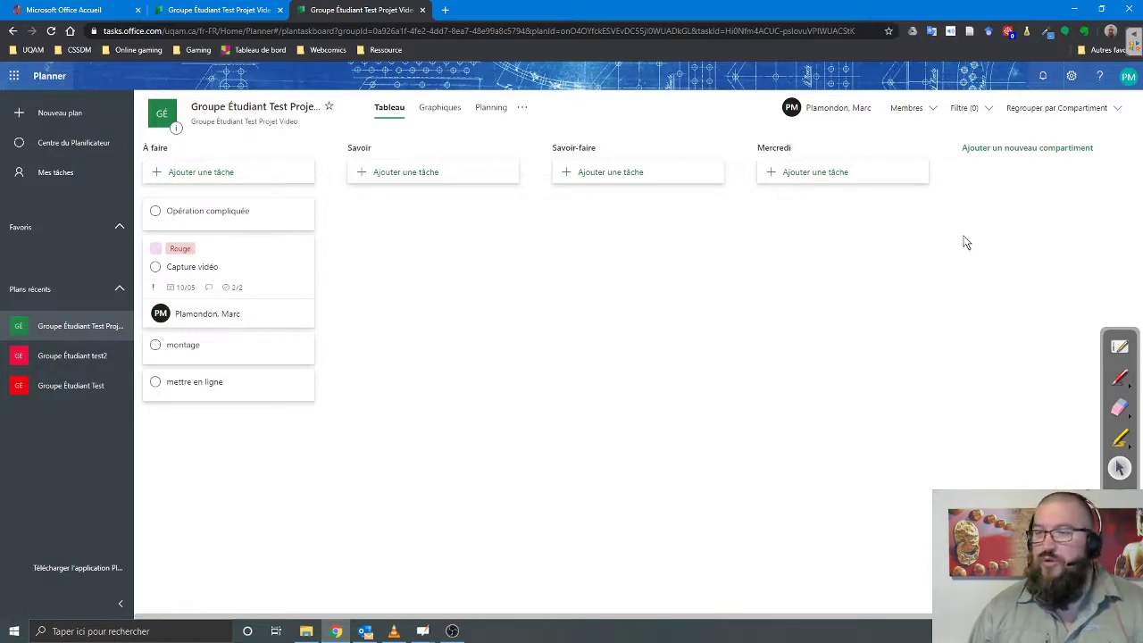
# Filter the board by the due dates Aujourd'hui and En retard and by the assigned member.
pyautogui.click(986, 113)
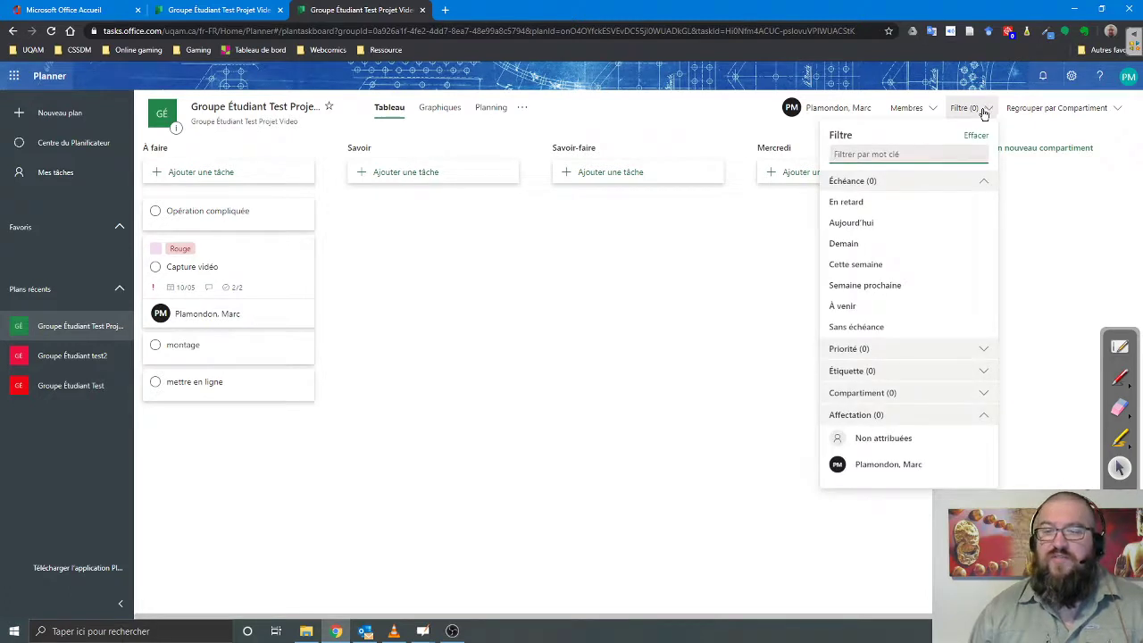
pyautogui.click(855, 223)
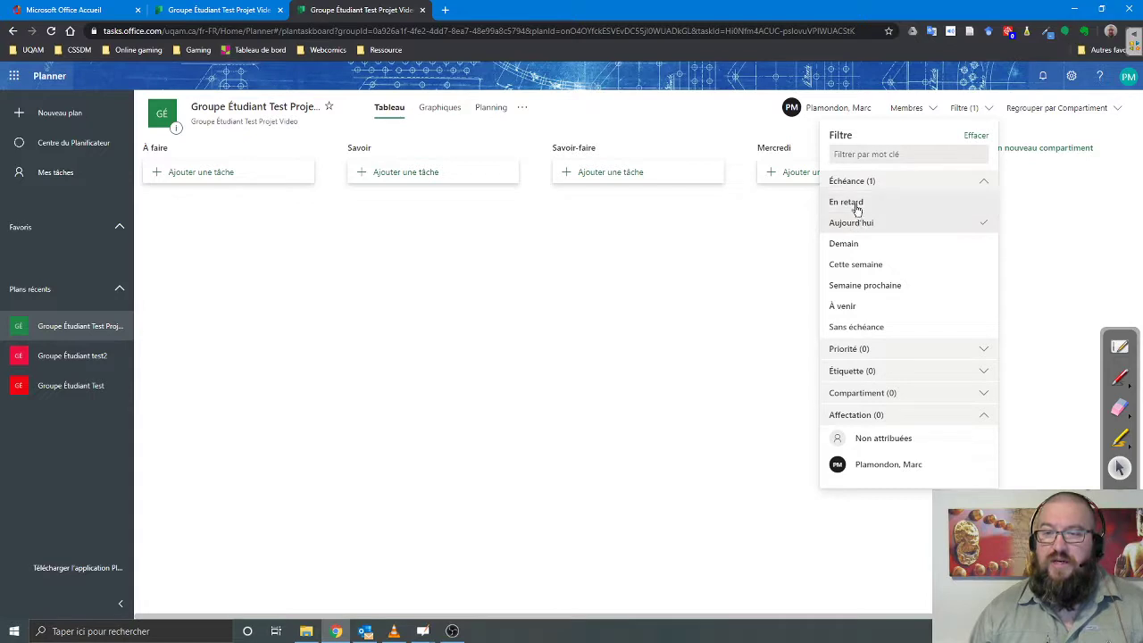
pyautogui.click(856, 203)
pyautogui.click(857, 182)
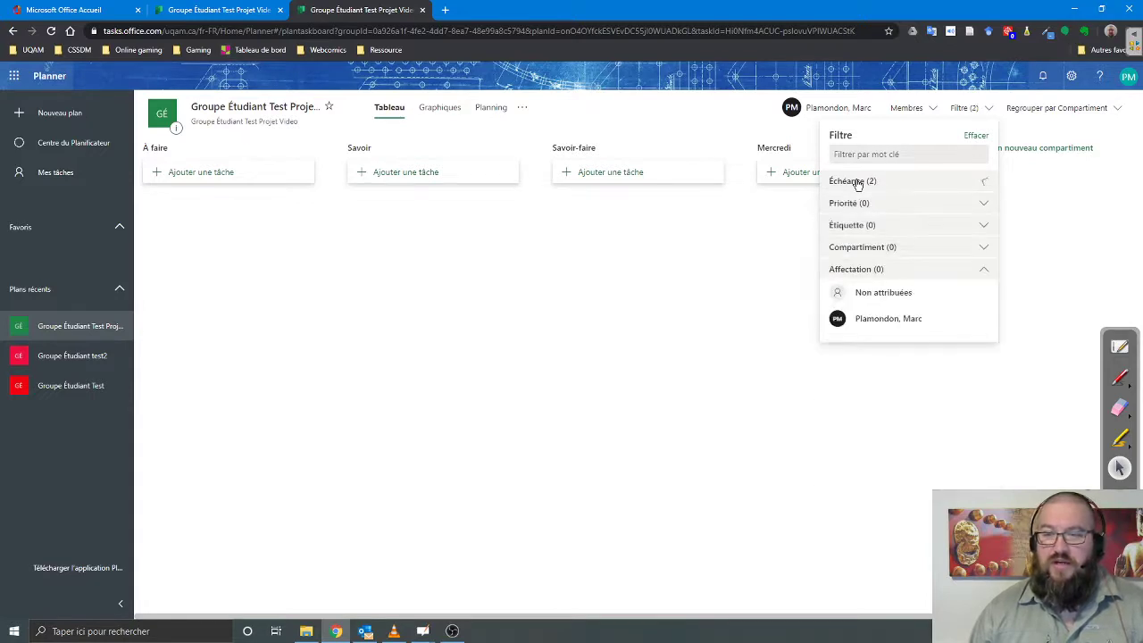
pyautogui.click(885, 321)
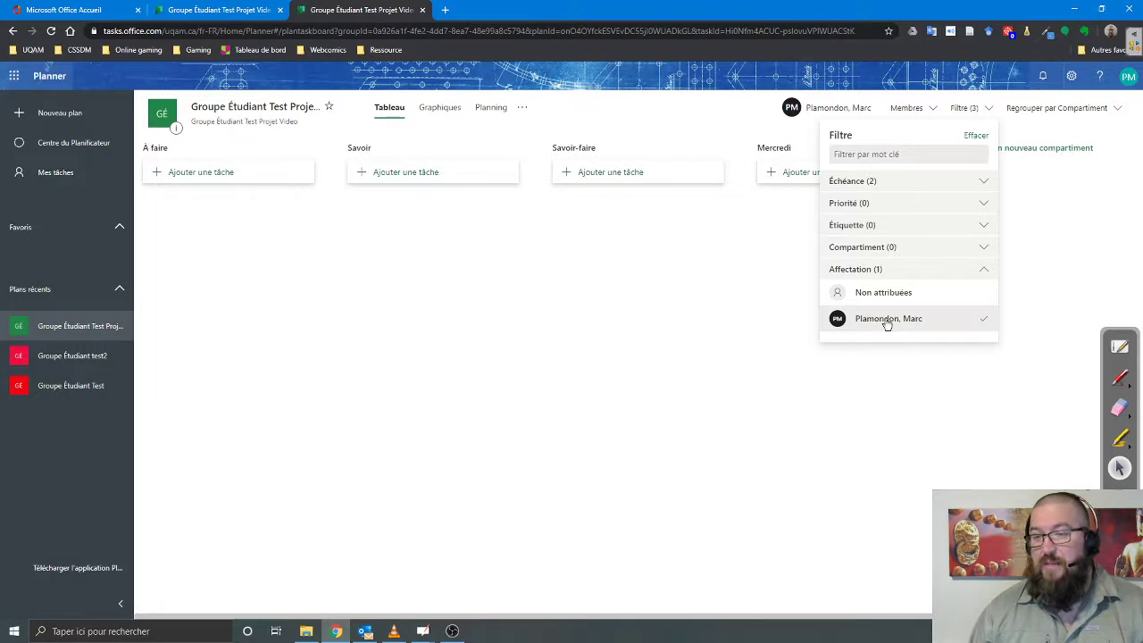
# Remove the En retard and Aujourd'hui due date filters, clear the assignee filter and close the filter options.
pyautogui.click(981, 182)
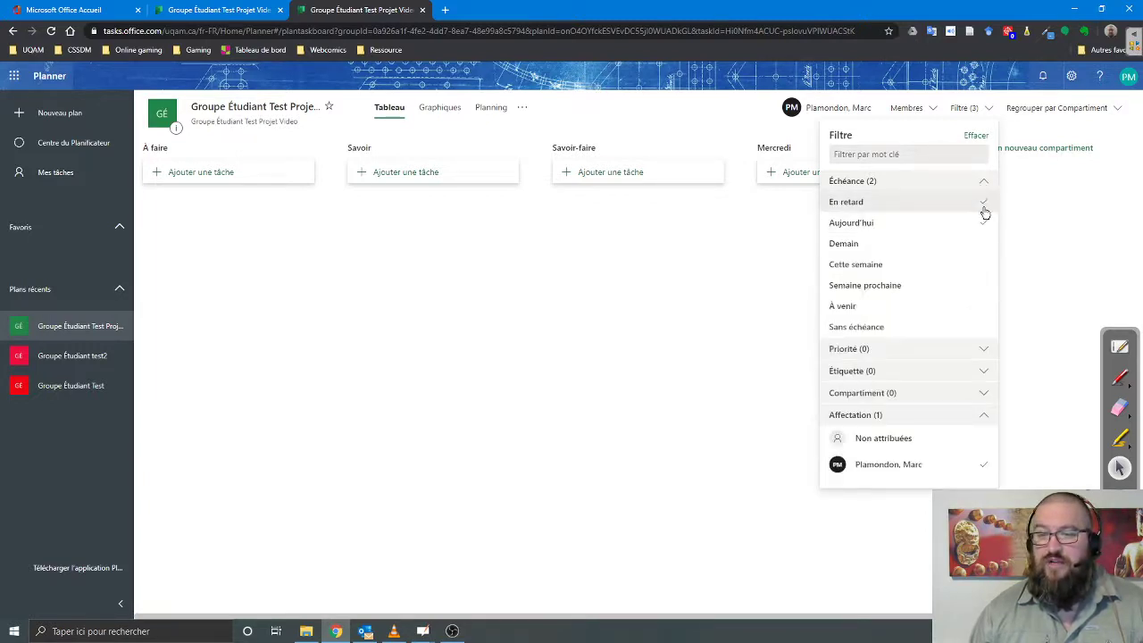
pyautogui.click(986, 221)
pyautogui.click(986, 222)
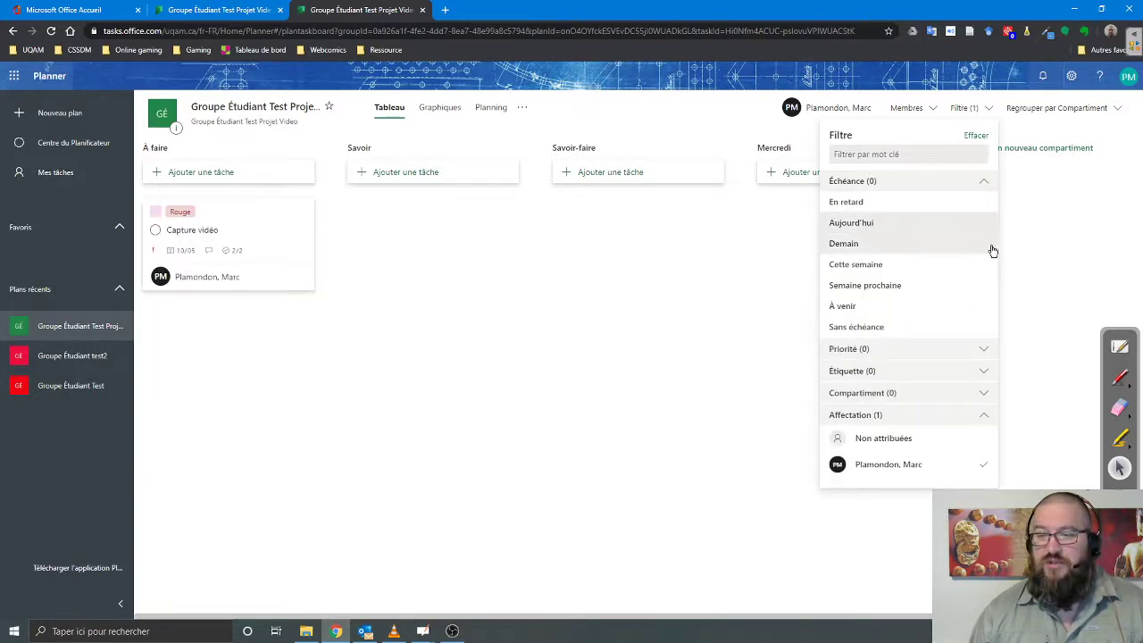
pyautogui.click(985, 184)
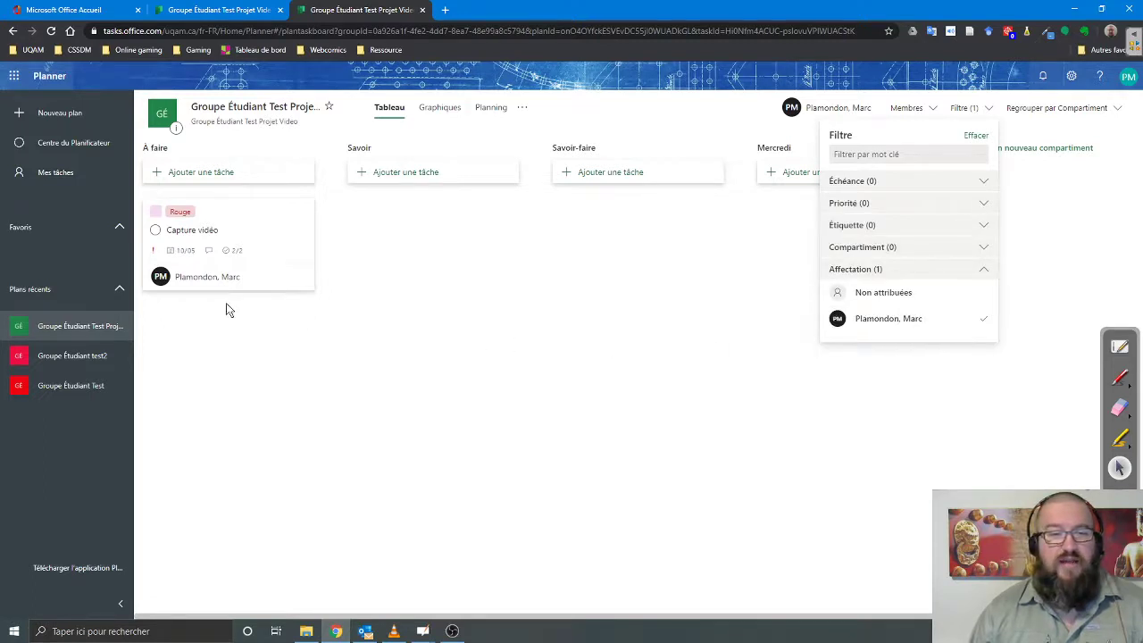
pyautogui.click(982, 317)
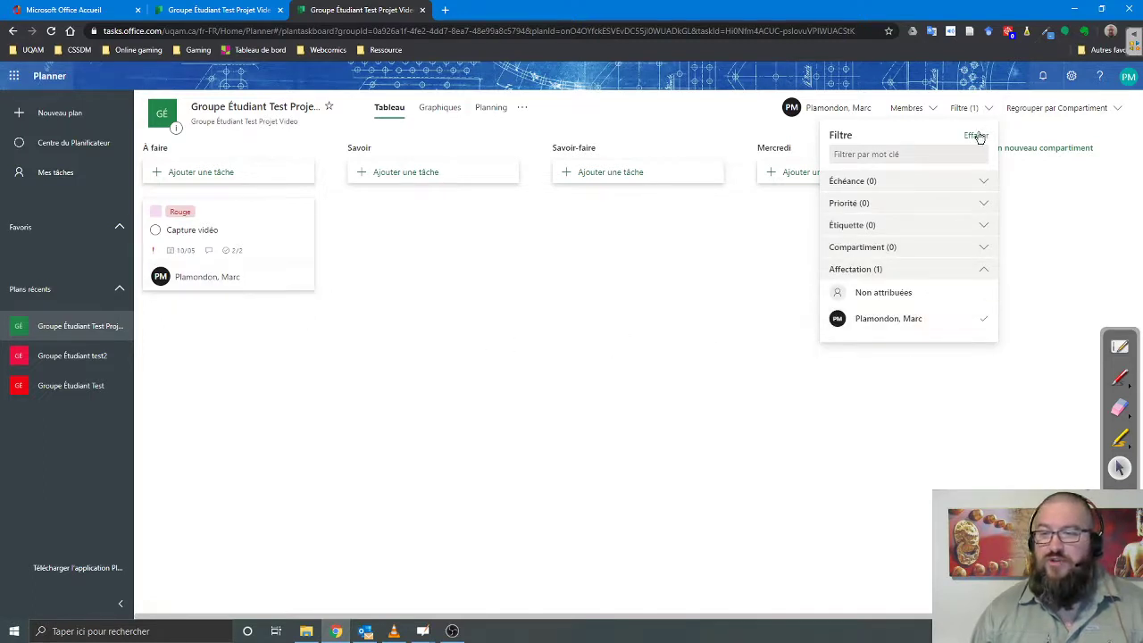
pyautogui.click(985, 109)
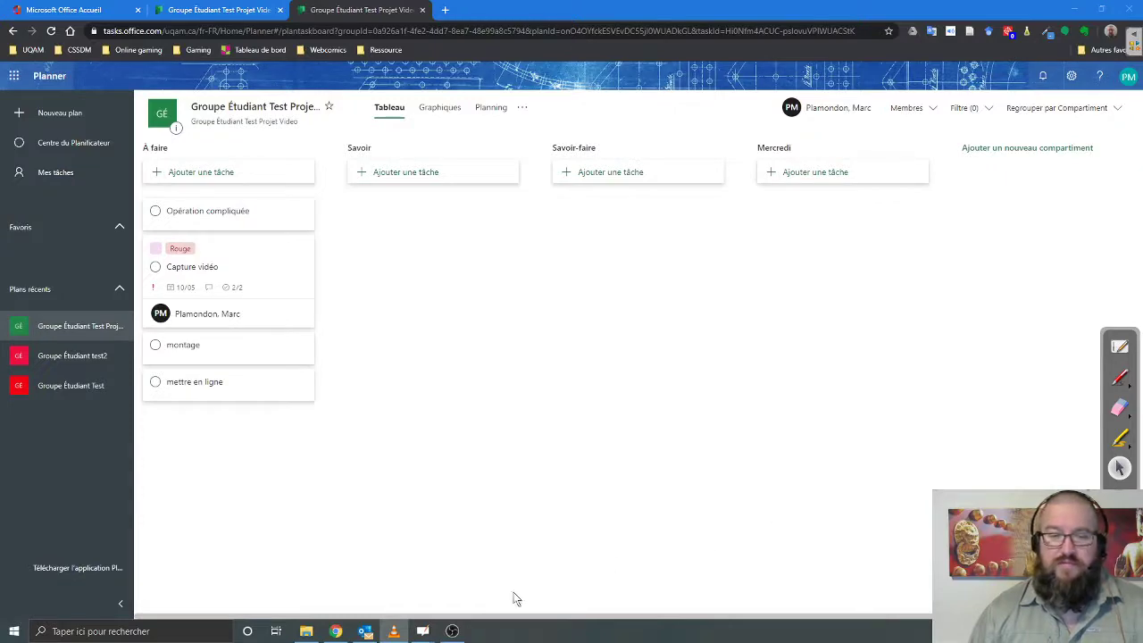
# Switch to the OpenBoard whiteboard and show the Médiagraphie page.
pyautogui.click(1120, 346)
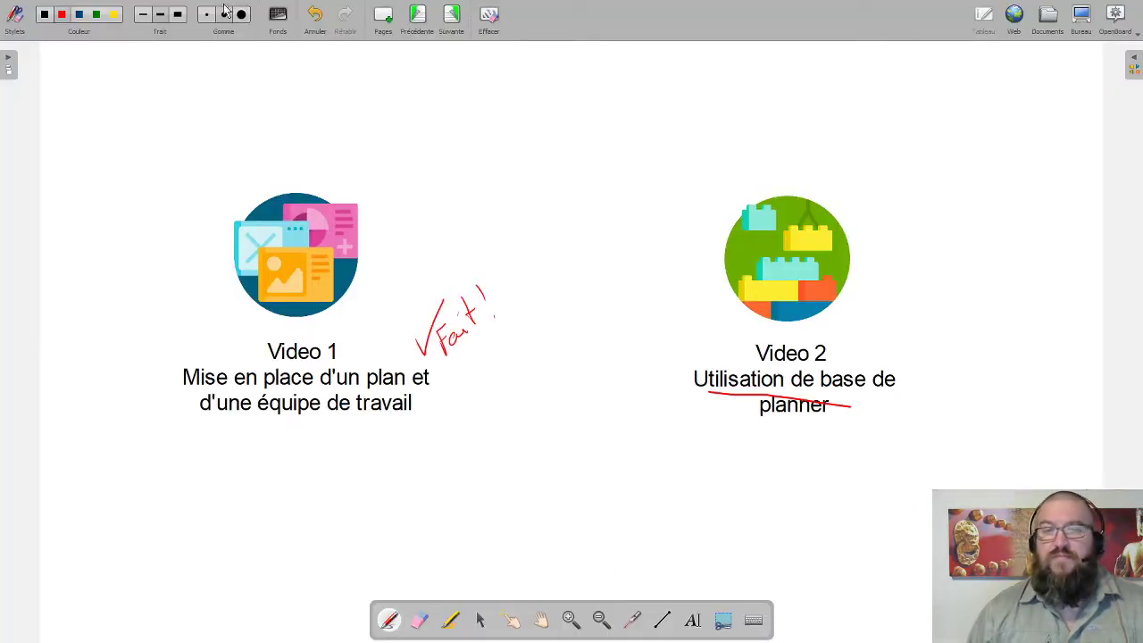
pyautogui.click(452, 17)
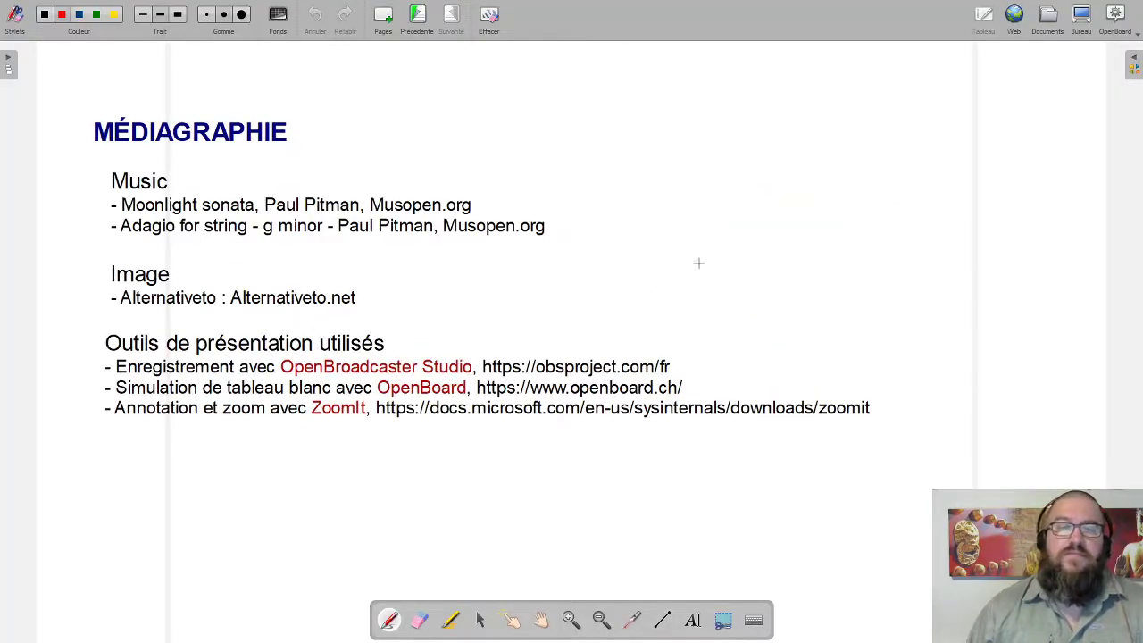